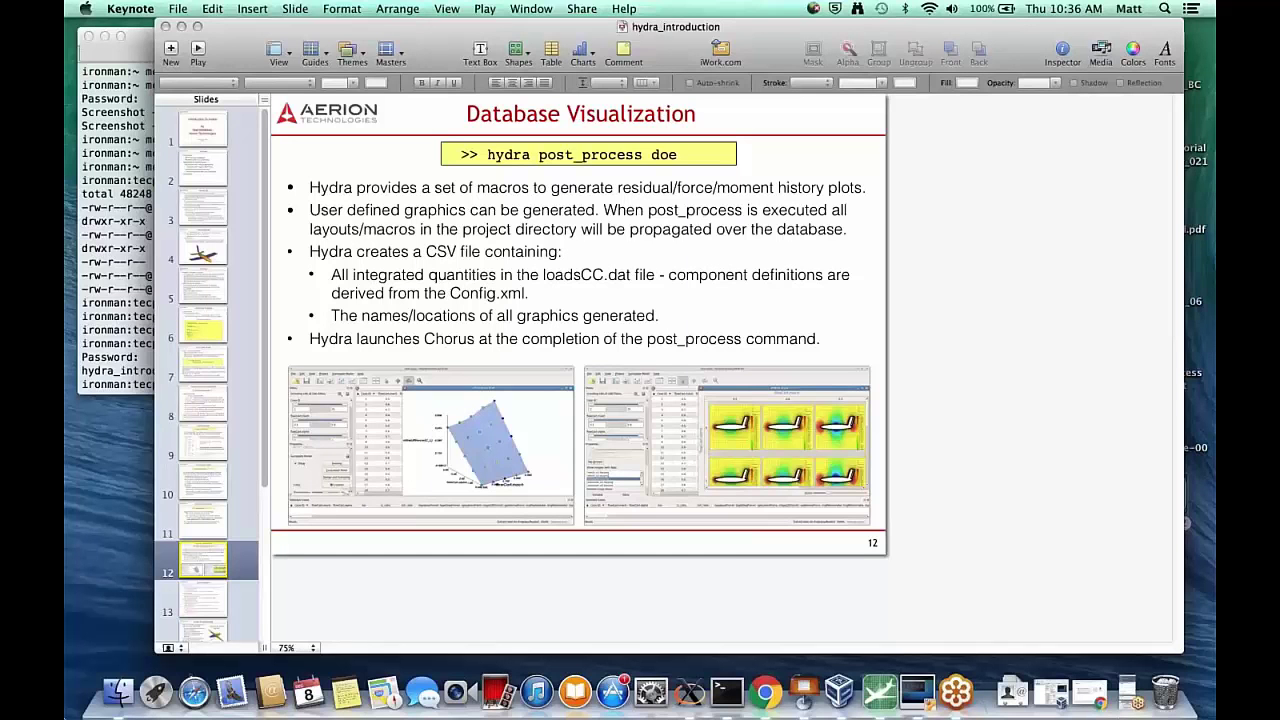
In the VM terminal, run 'post process doe' on the doe database to launch Tecplot Chorus with 25 cases
key(ctrl+Up)
key(ctrl+Right)
key(BackSpace)
key(BackSpace)
key(BackSpace)
key(BackSpace)
key(BackSpace)
key(BackSpace)
key(BackSpace)
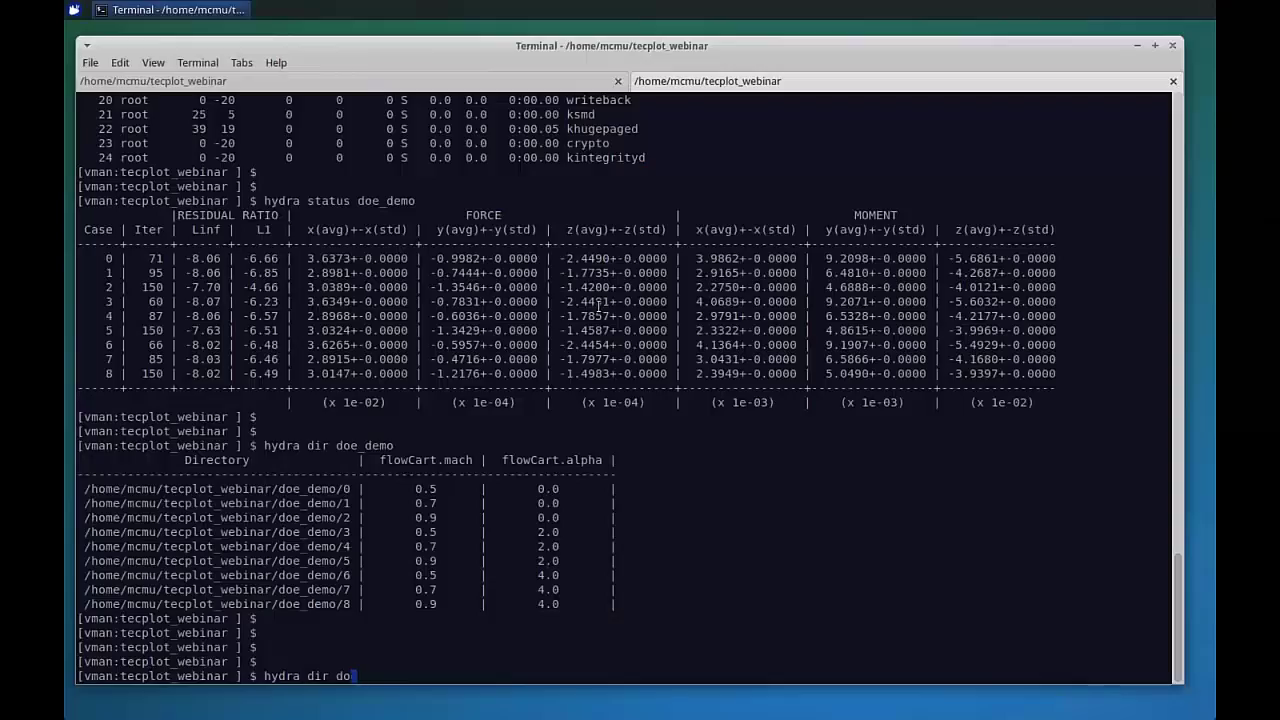
text(post process doe)
key(Return)
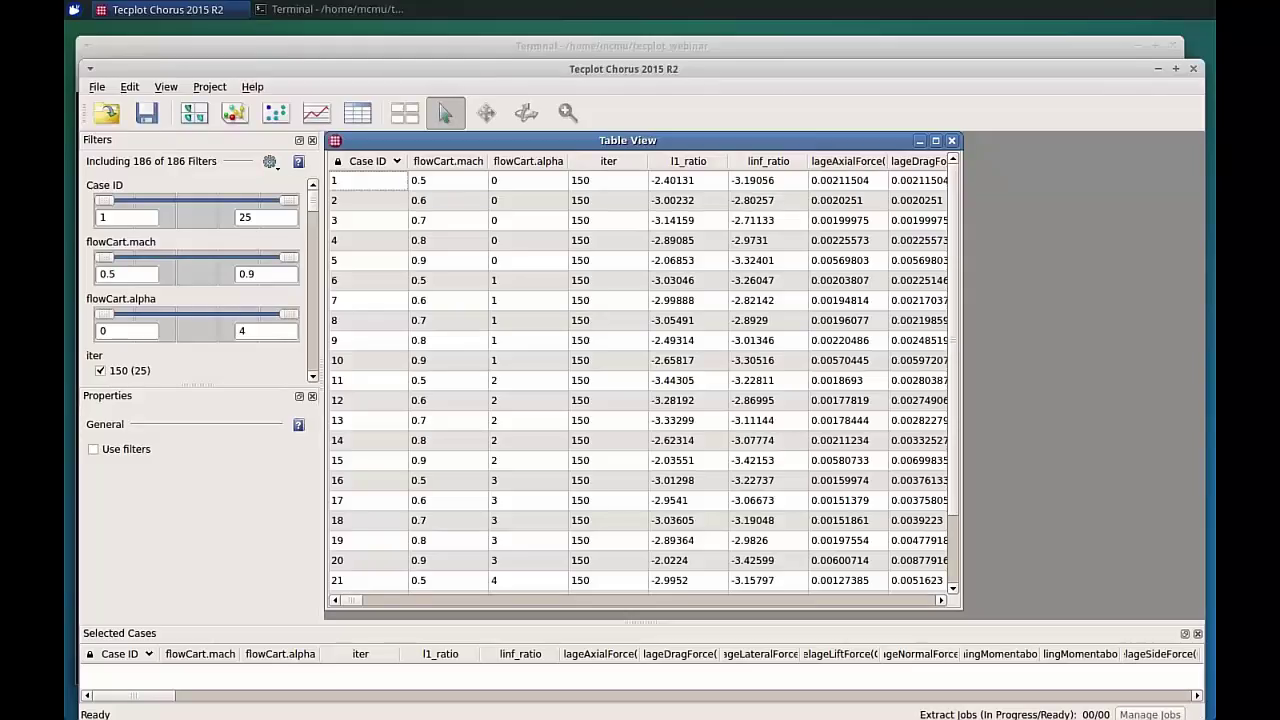
Arrange each case's force-history plot in a Matrix View with flowCart.mach columns and flowCart.alpha rows
drag(397, 70, 397, 47)
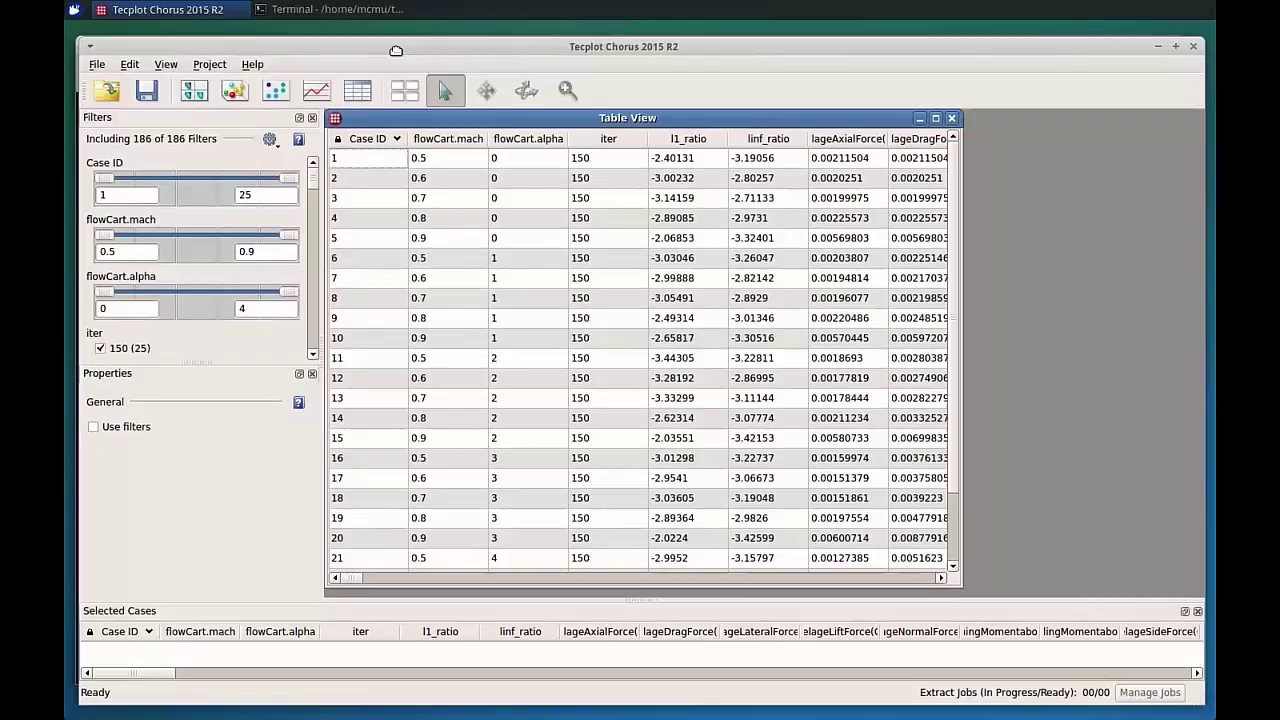
click(220, 90)
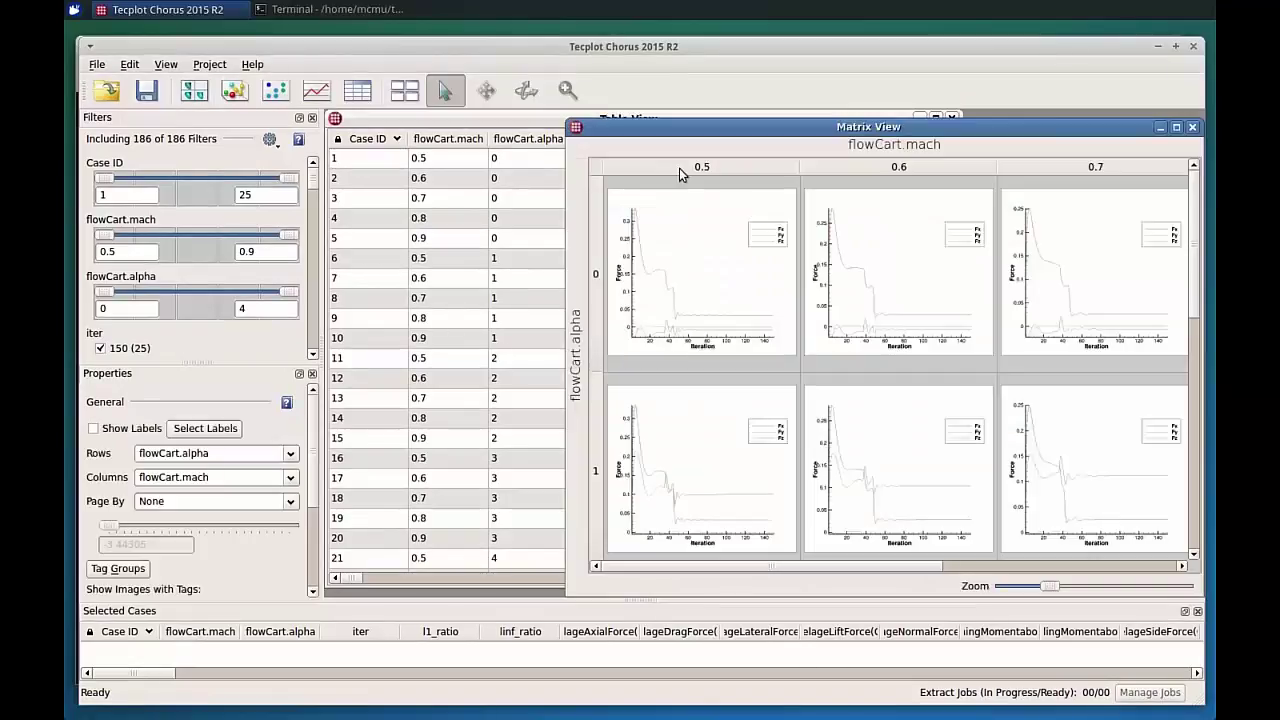
drag(700, 129, 501, 122)
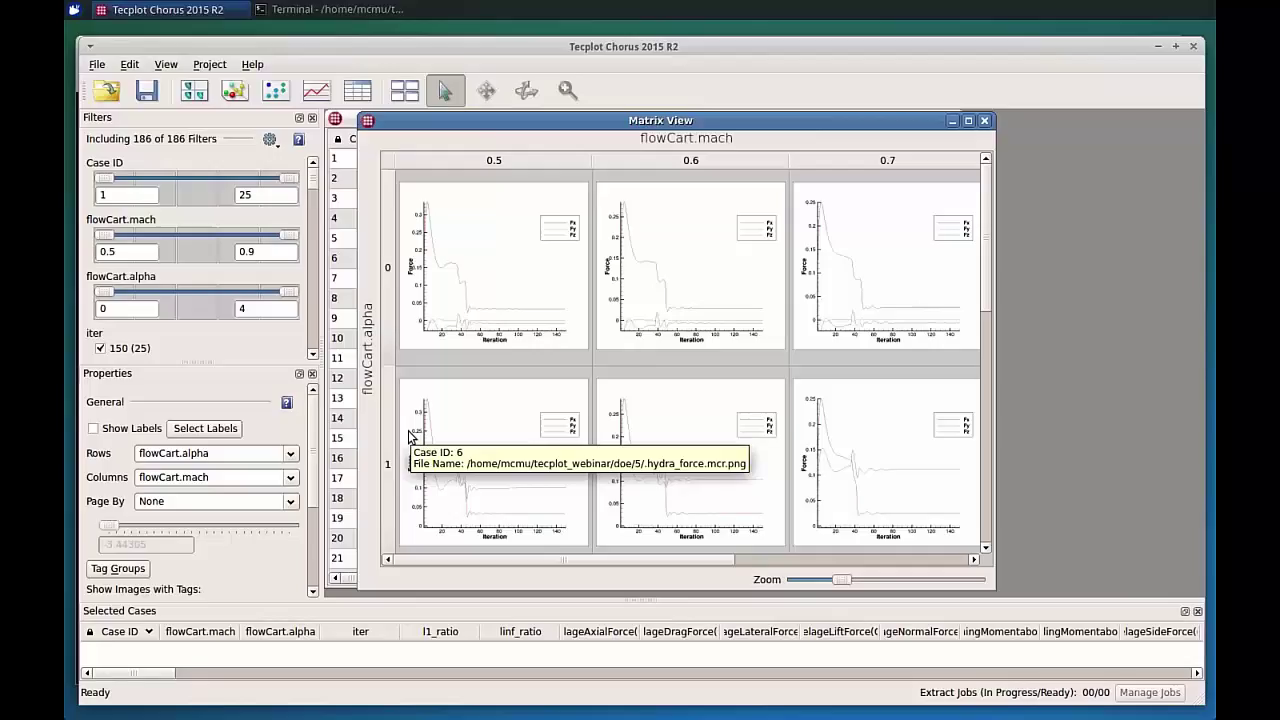
scroll(308, 517, down, 3)
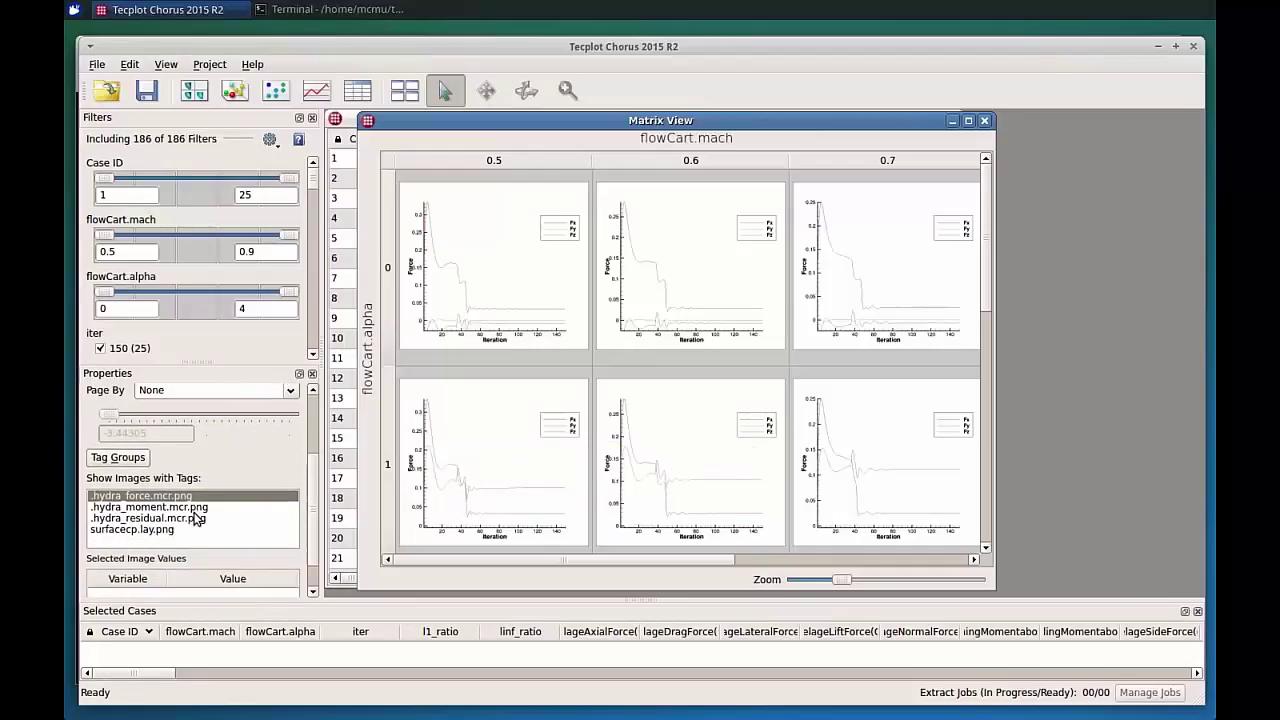
Compare the moment and force image tags, then settle on residual convergence plots
click(184, 508)
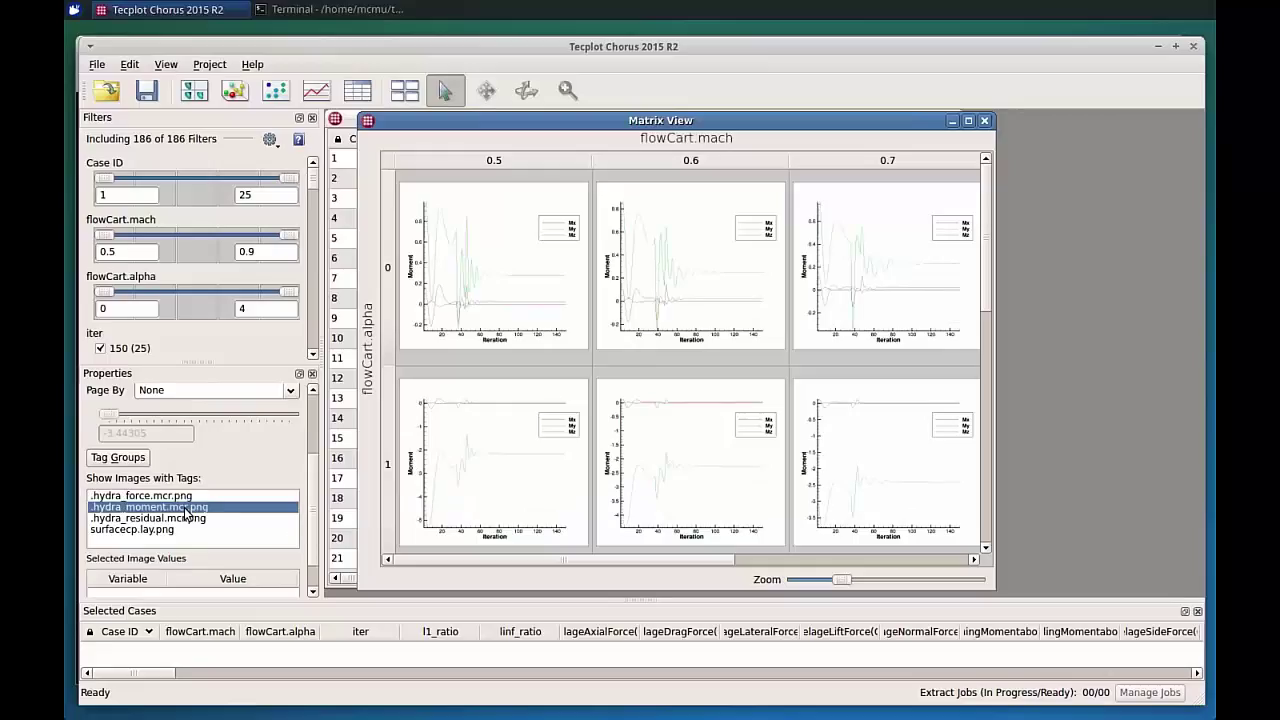
click(174, 497)
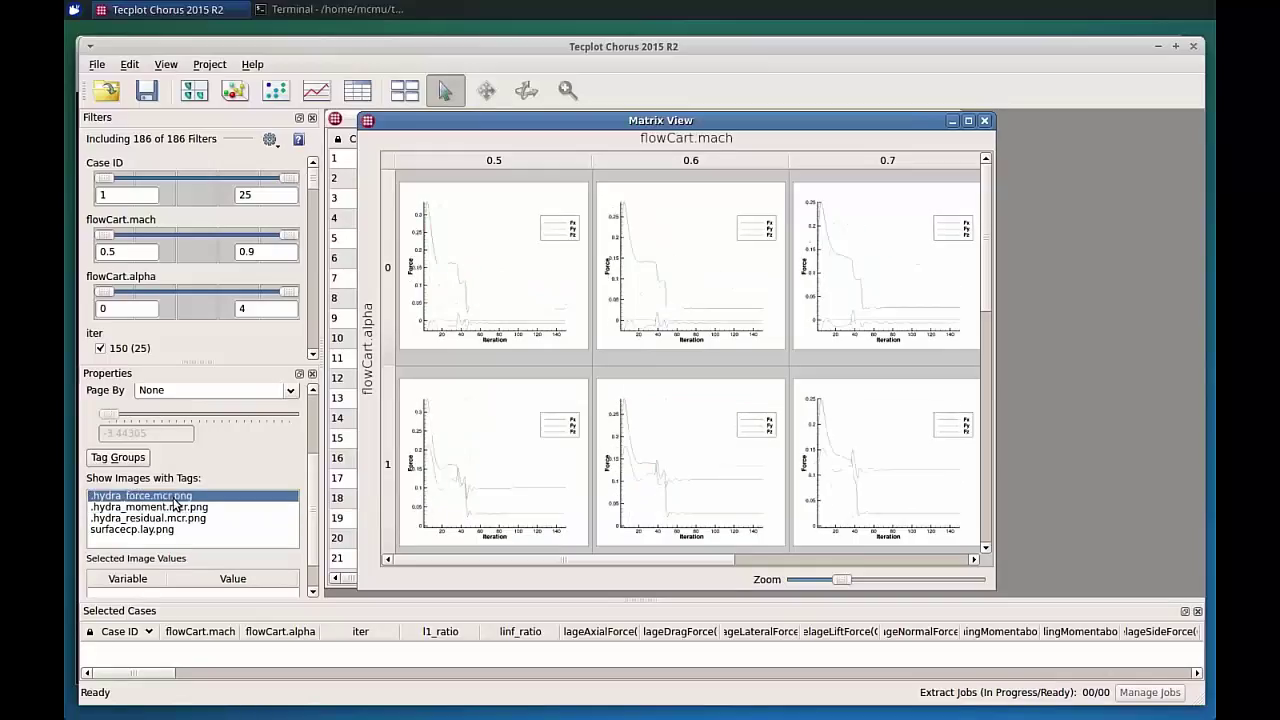
click(172, 508)
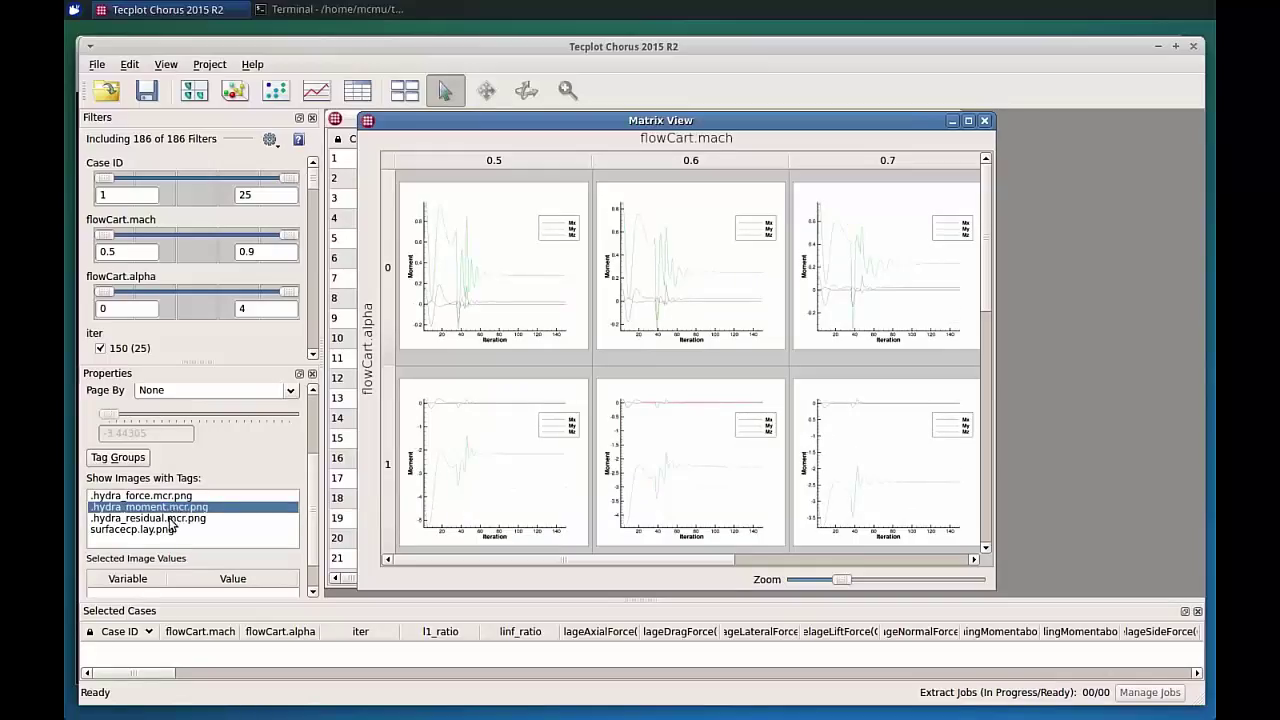
click(172, 519)
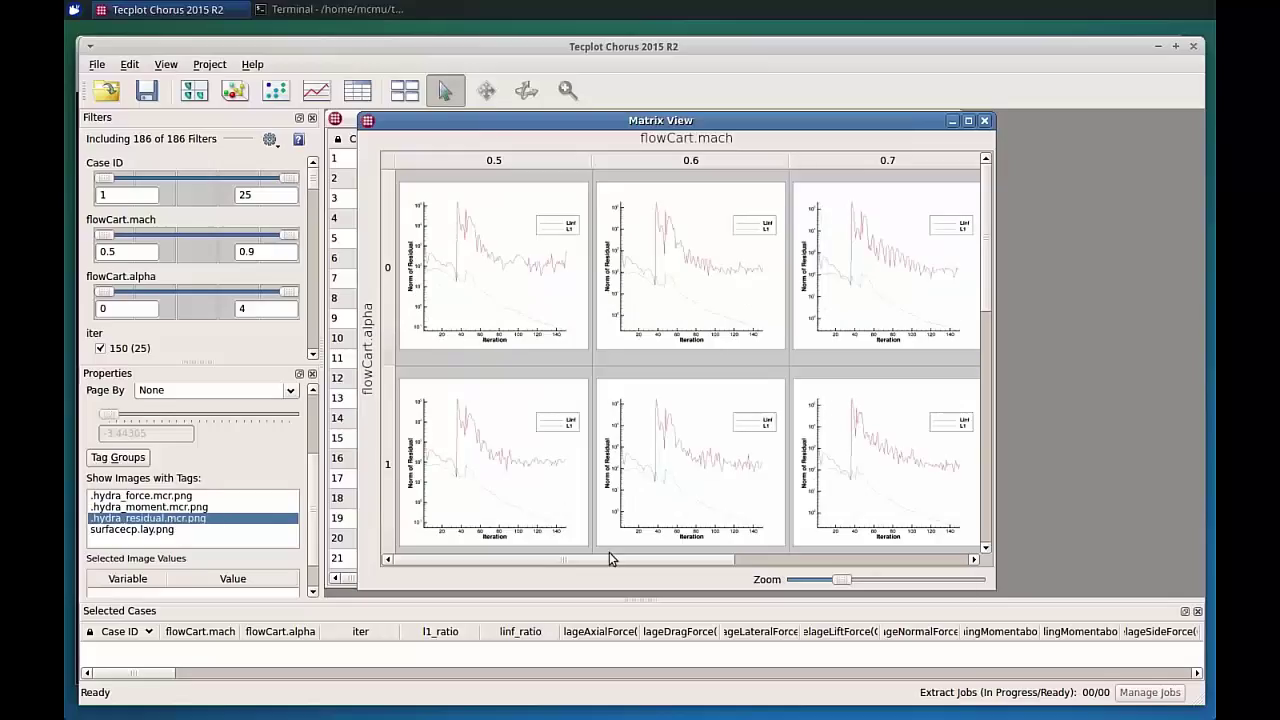
Enlarge the residual plots with the Zoom slider and scroll through the matrix
drag(610, 559, 719, 561)
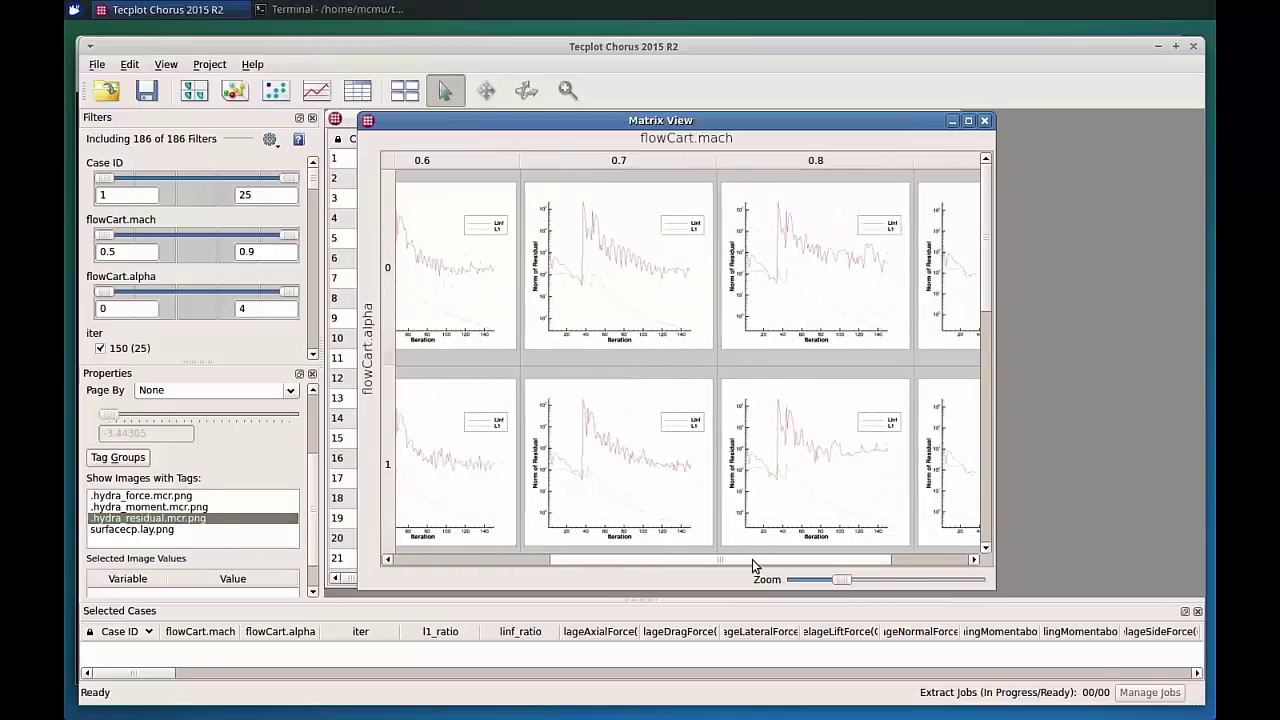
click(897, 583)
click(897, 583)
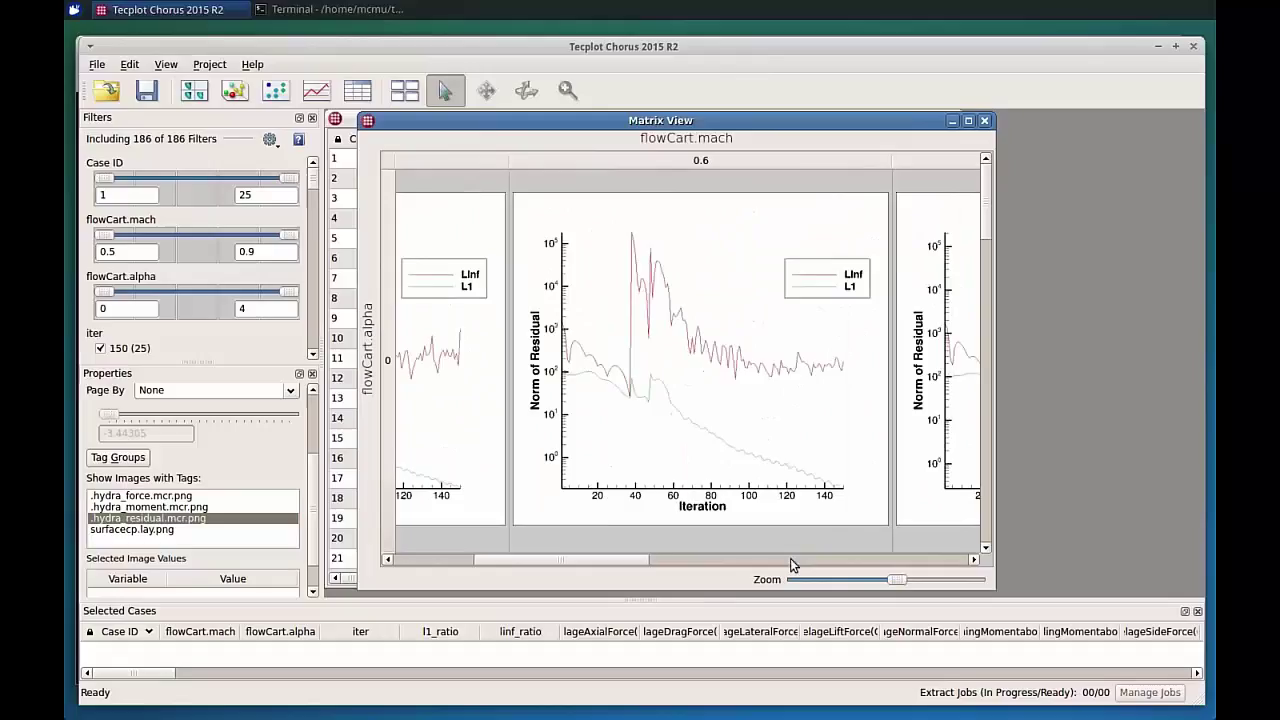
drag(613, 556, 952, 557)
drag(989, 226, 990, 422)
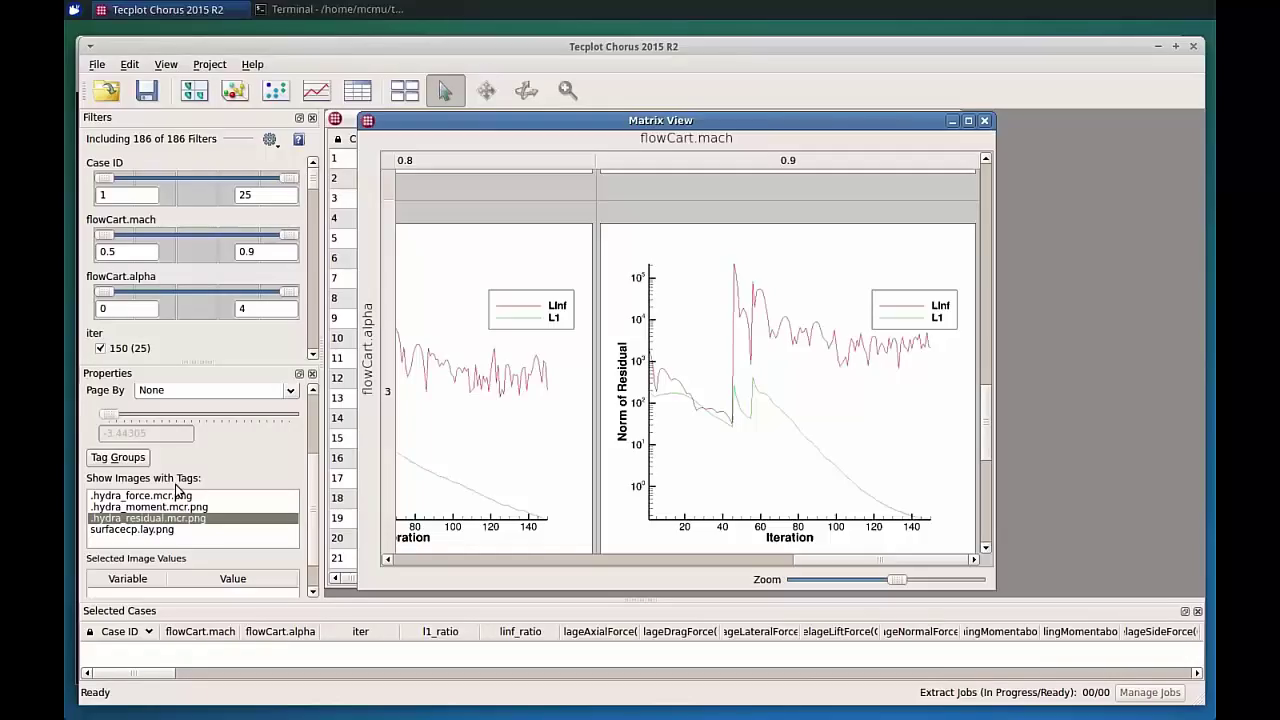
Show the surfacecp.lay.png renderings and scroll back to the Mach 0.5, alpha 0 corner
click(130, 530)
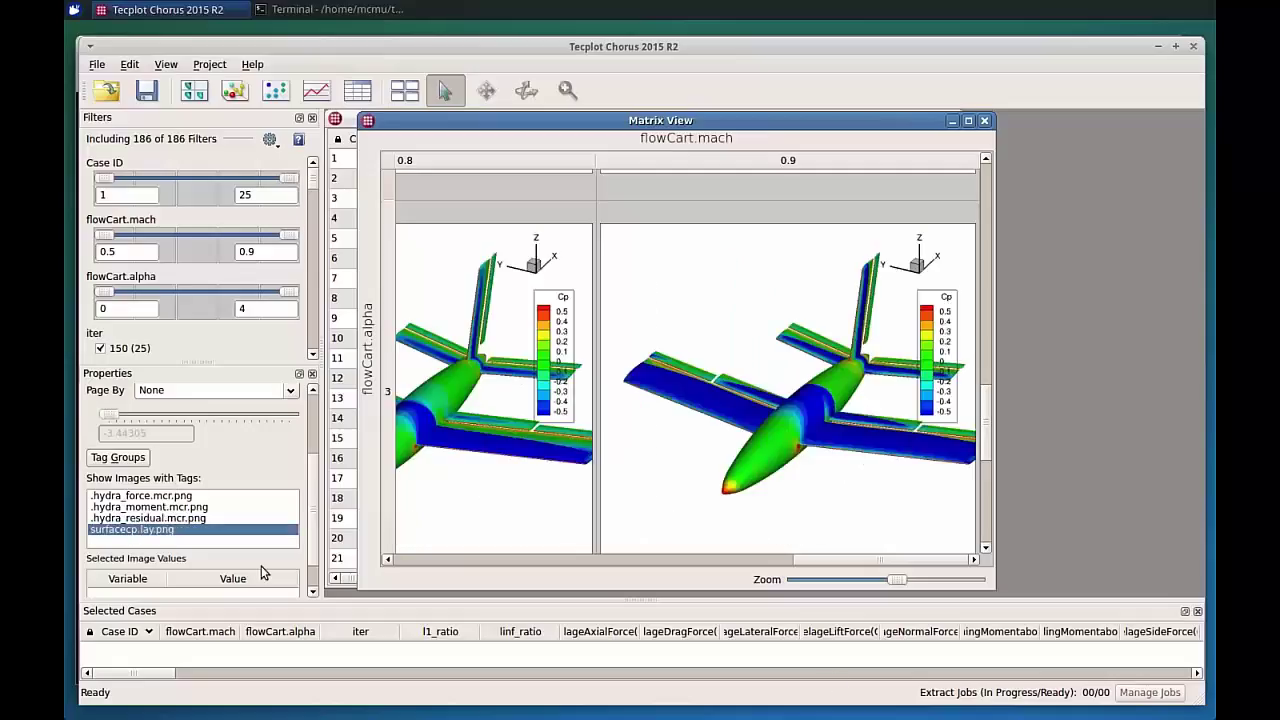
drag(883, 560, 602, 559)
drag(463, 537, 470, 540)
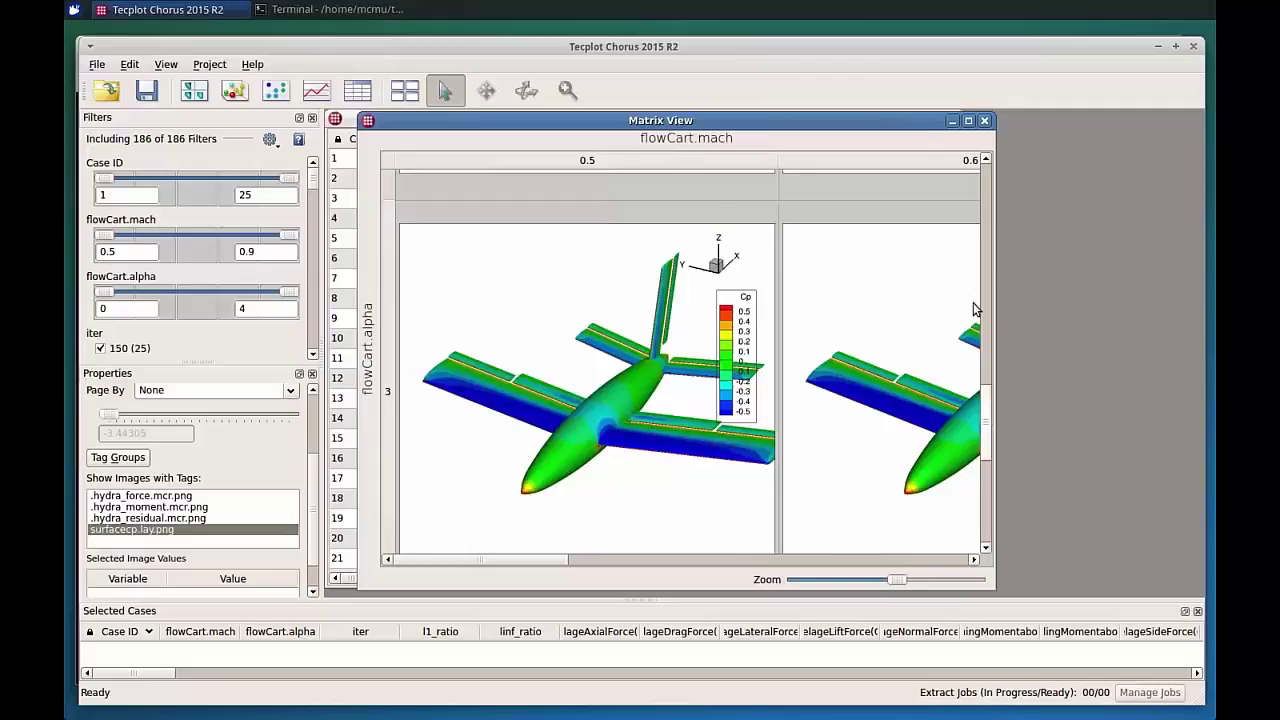
scroll(973, 270, up, 5)
scroll(973, 235, up, 3)
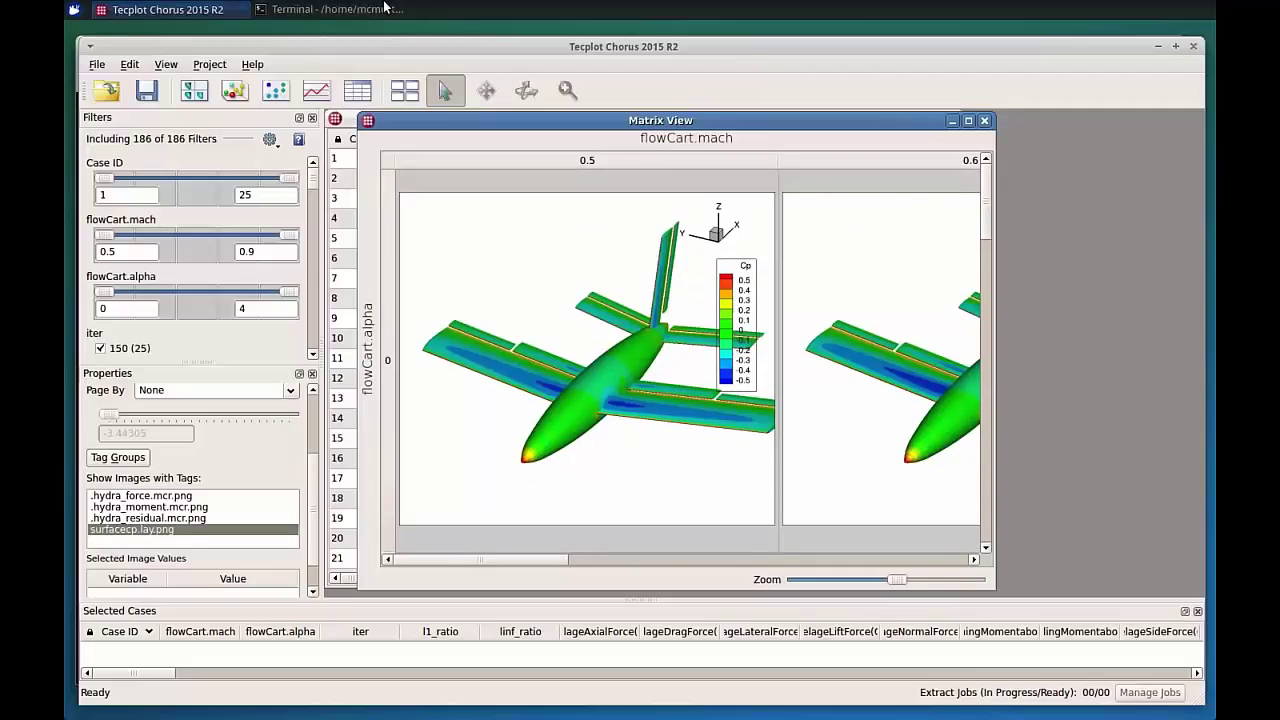
Run 'ls *.lay' in the terminal to find surfacecp.lay, then return to Tecplot Chorus
click(296, 12)
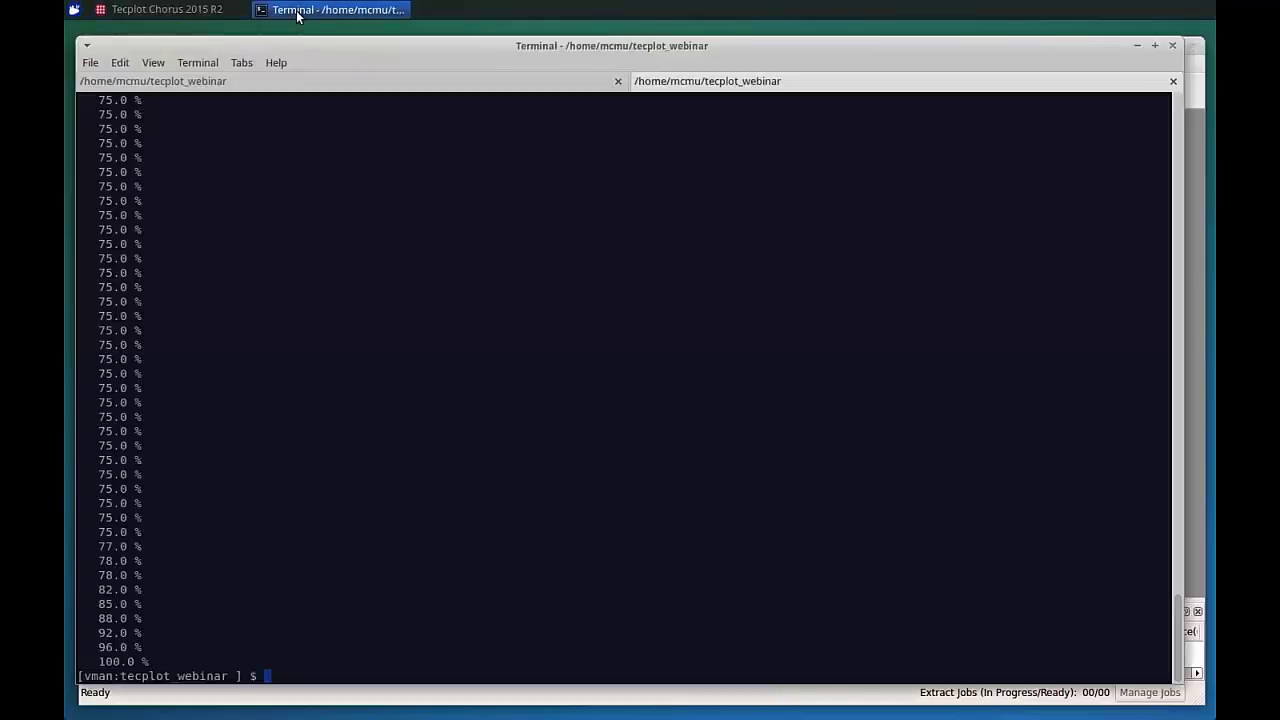
text(ls *.lay)
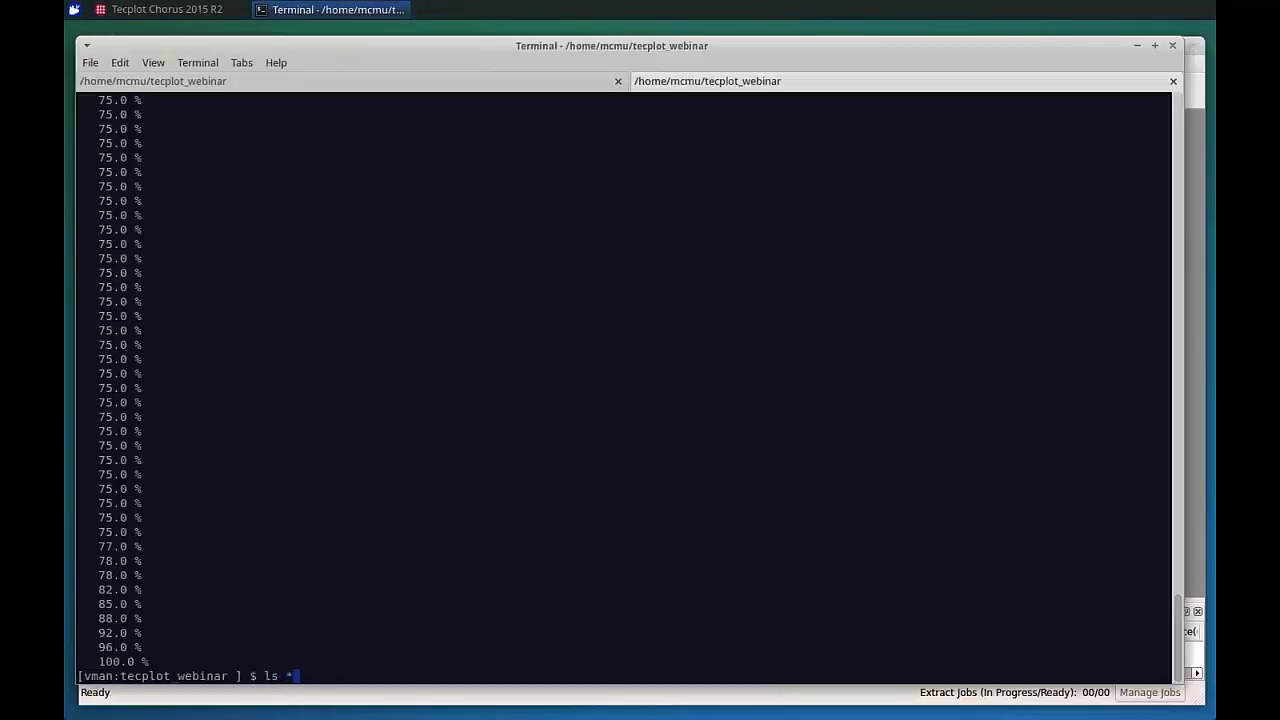
key(Return)
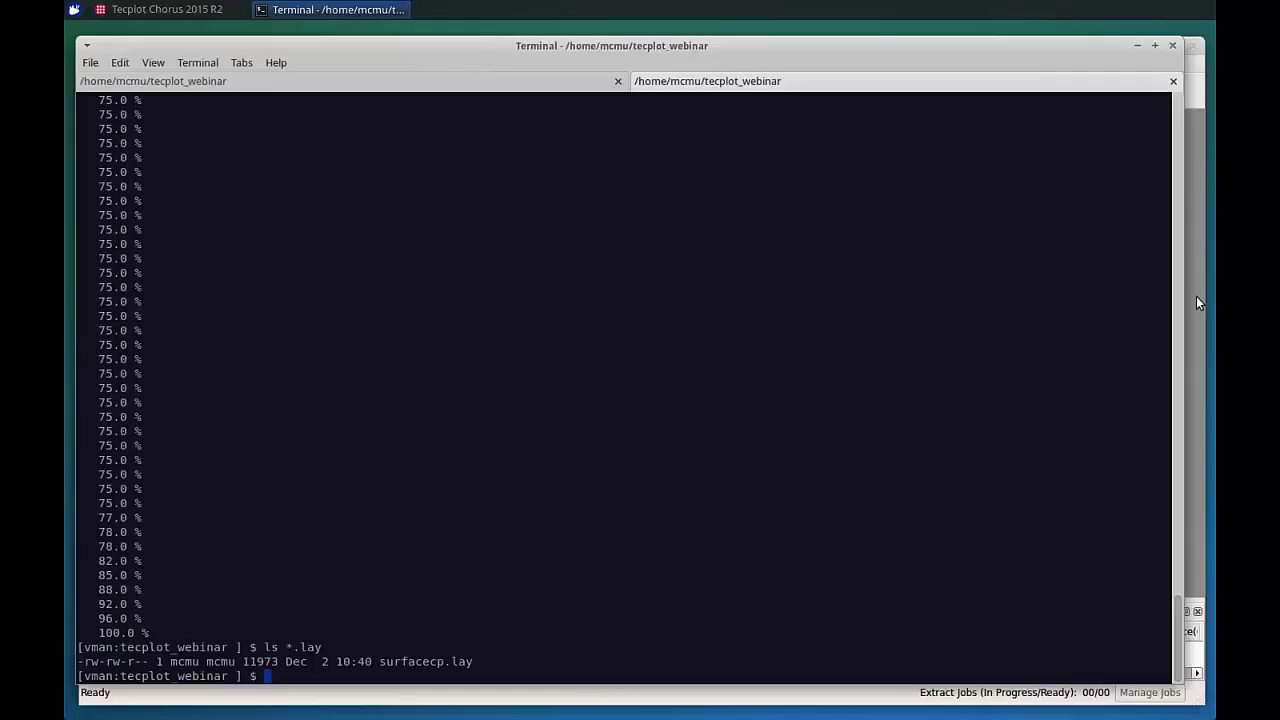
key(alt+Tab)
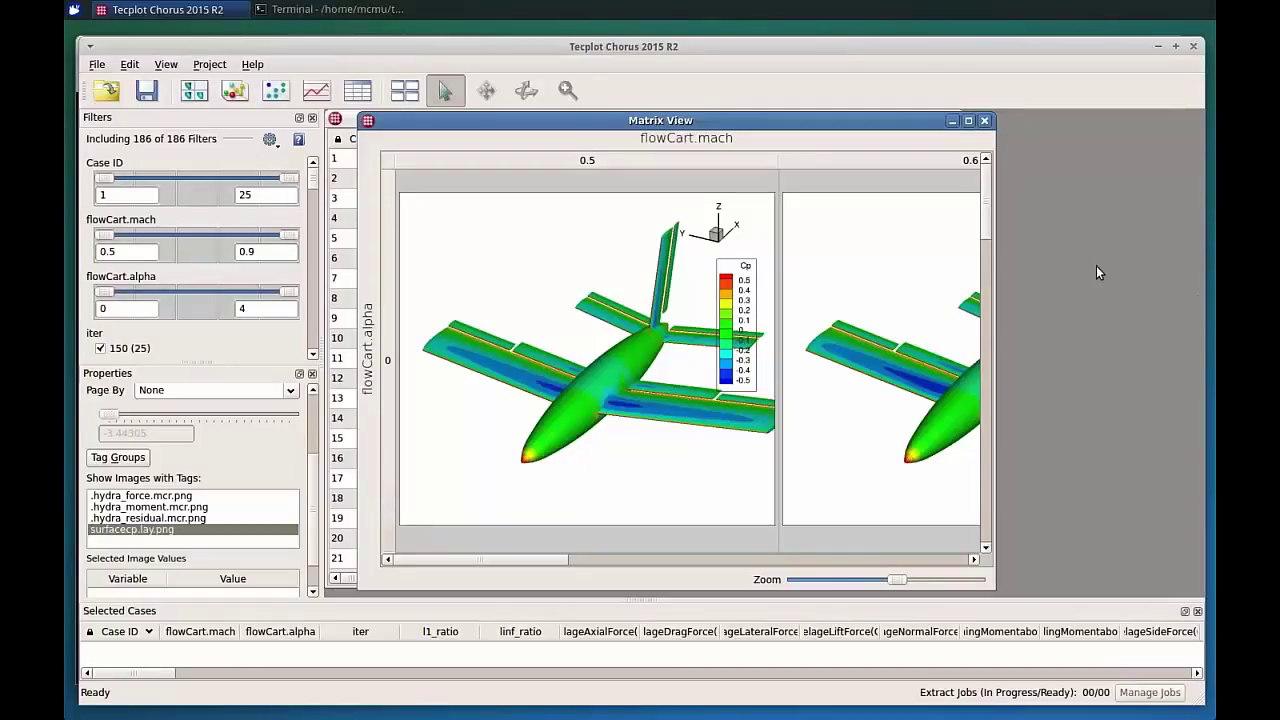
scroll(986, 237, down, 3)
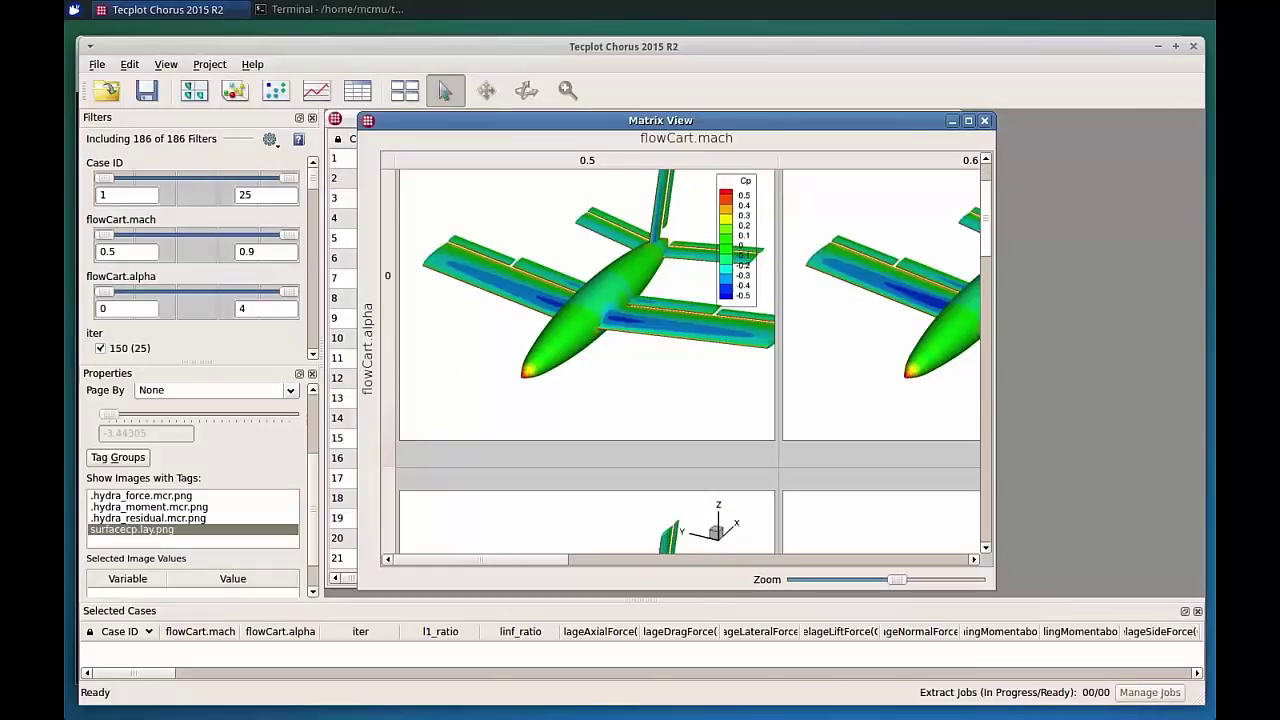
scroll(986, 240, up, 2)
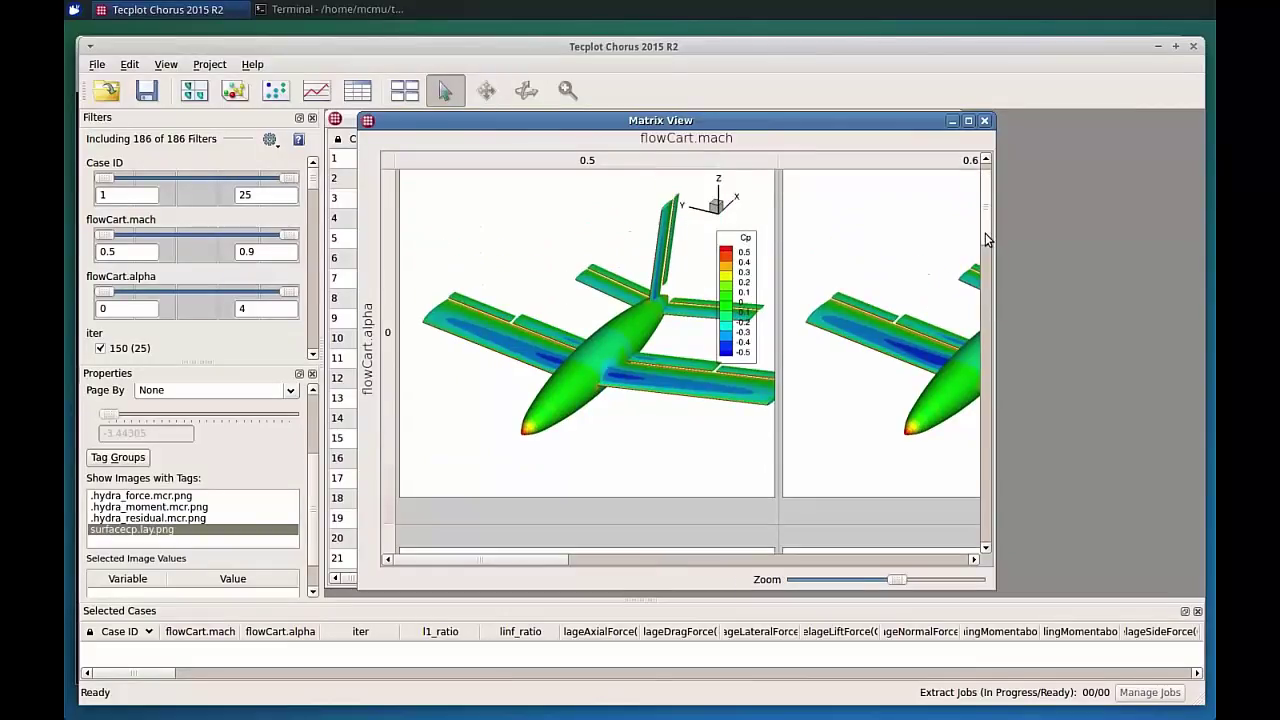
scroll(986, 240, down, 2)
scroll(986, 240, down, 11)
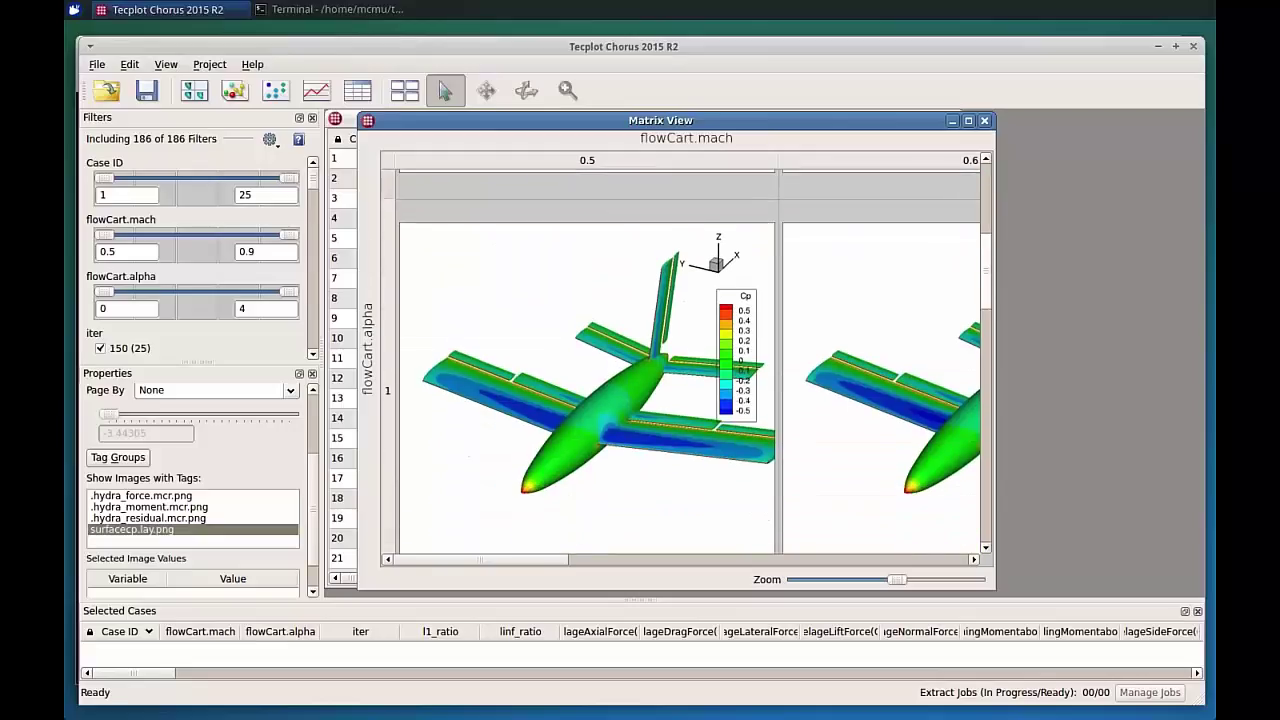
scroll(983, 278, up, 8)
scroll(983, 278, up, 5)
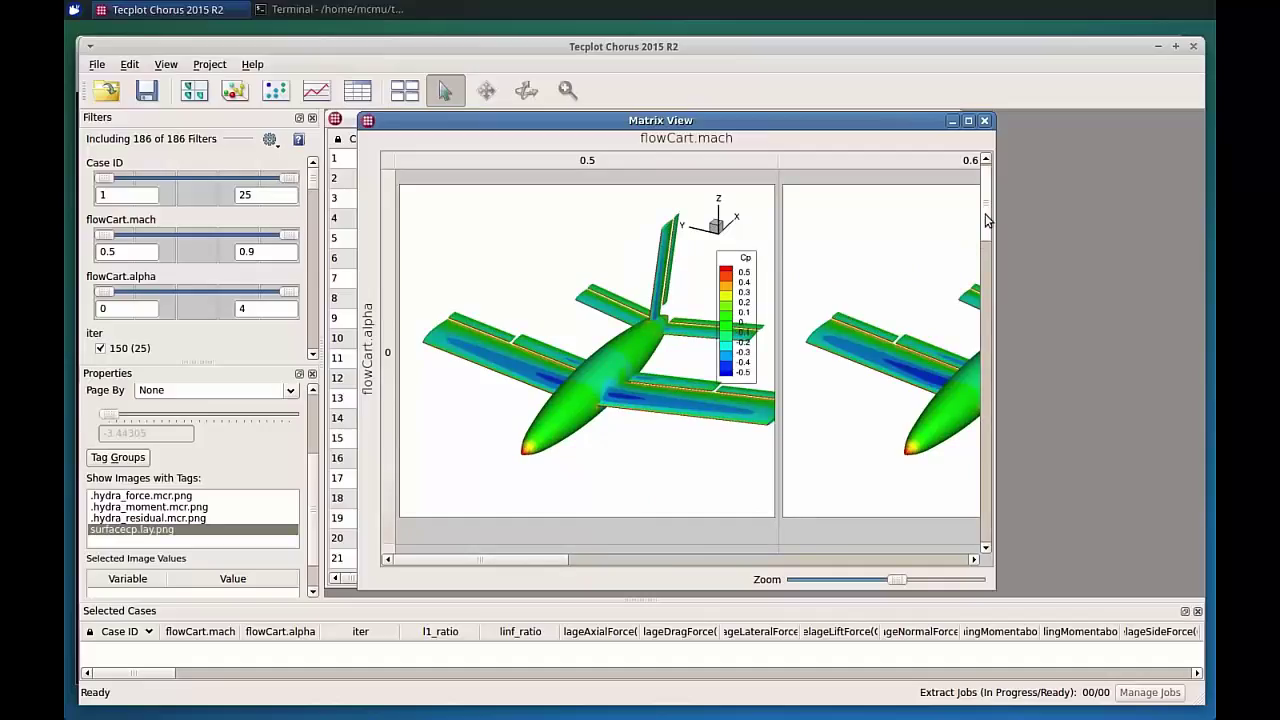
drag(985, 220, 976, 450)
drag(491, 558, 825, 558)
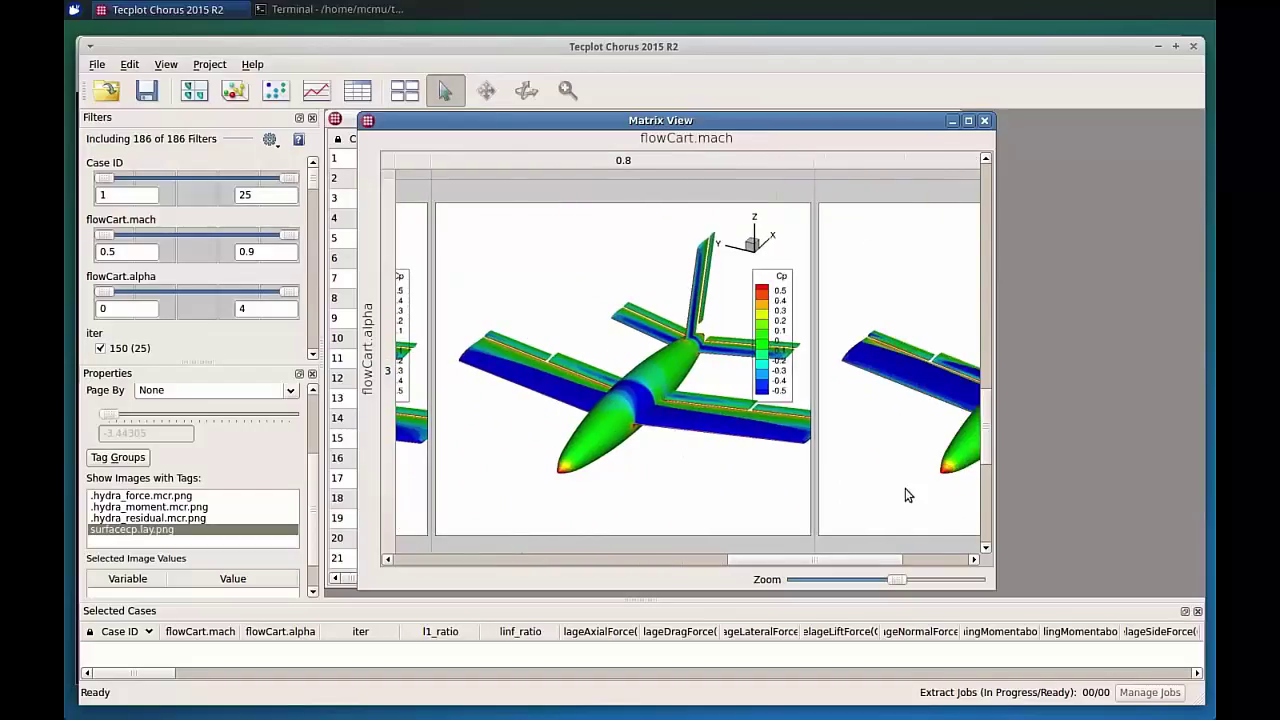
drag(985, 450, 983, 225)
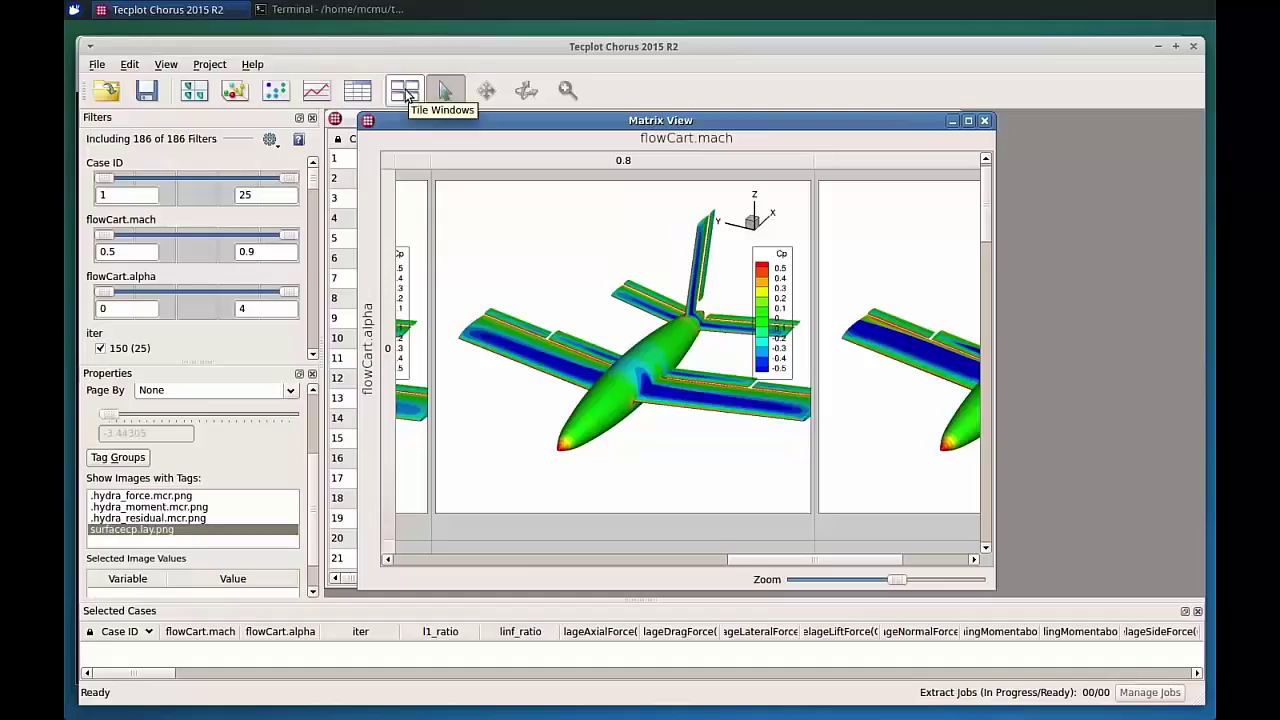
Make a 3D scatter plot with entireLiftForce(C_L) on the Z axis over flowCart.mach and flowCart.alpha
click(233, 92)
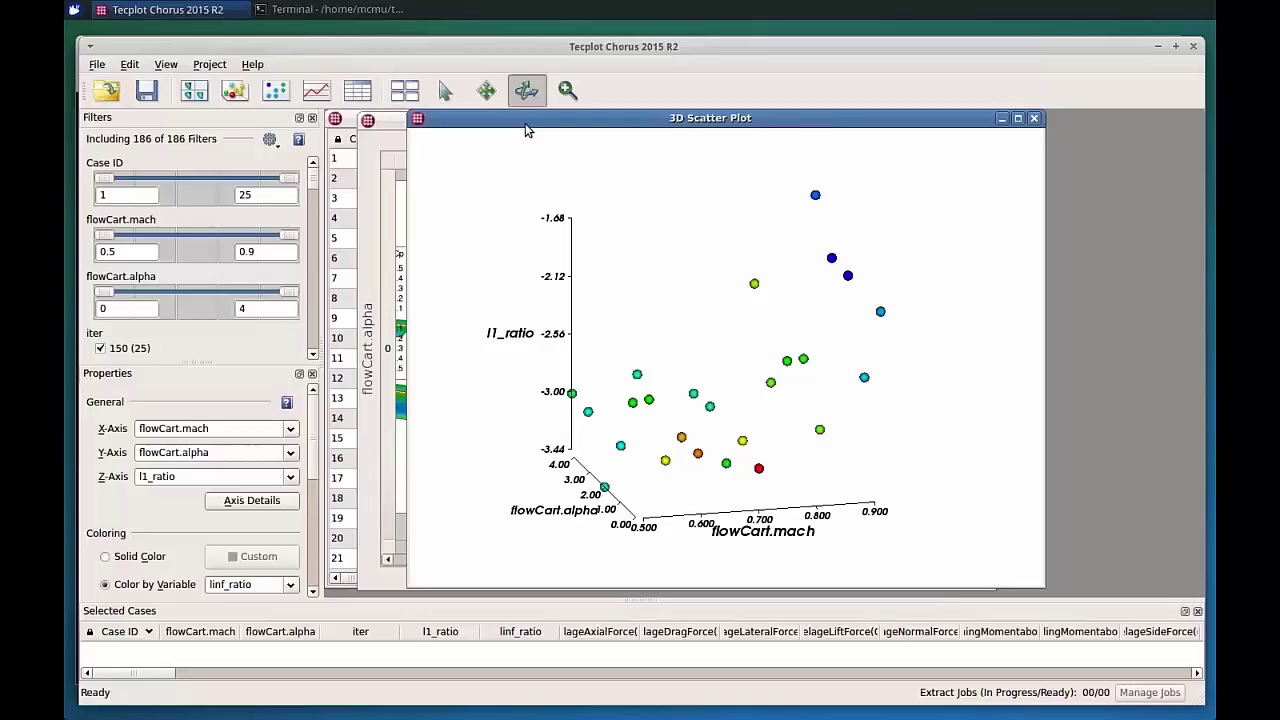
click(291, 479)
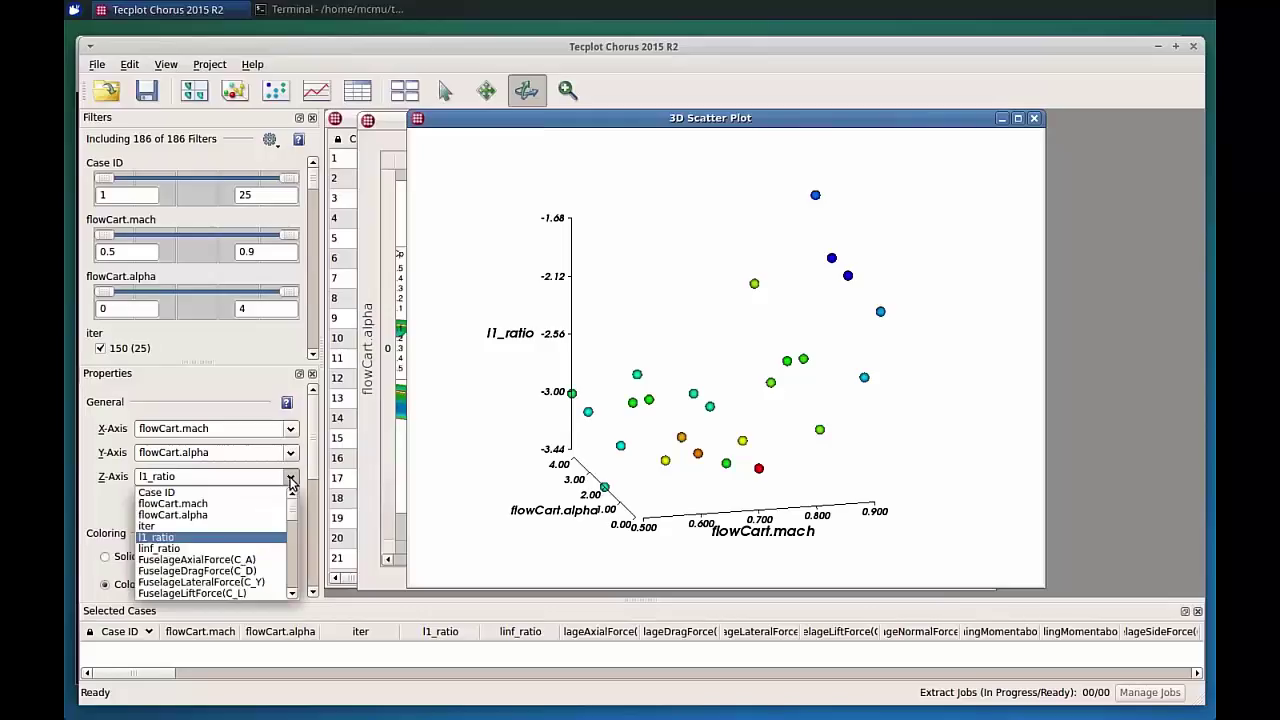
click(293, 591)
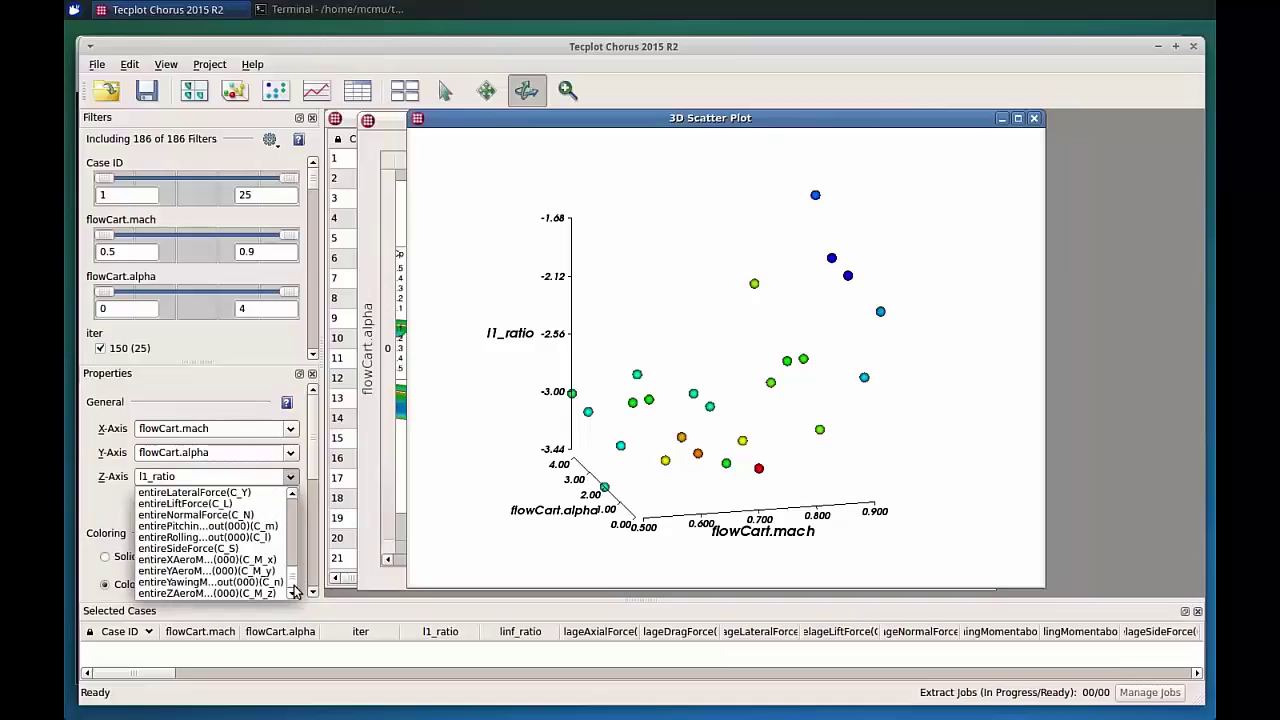
click(233, 504)
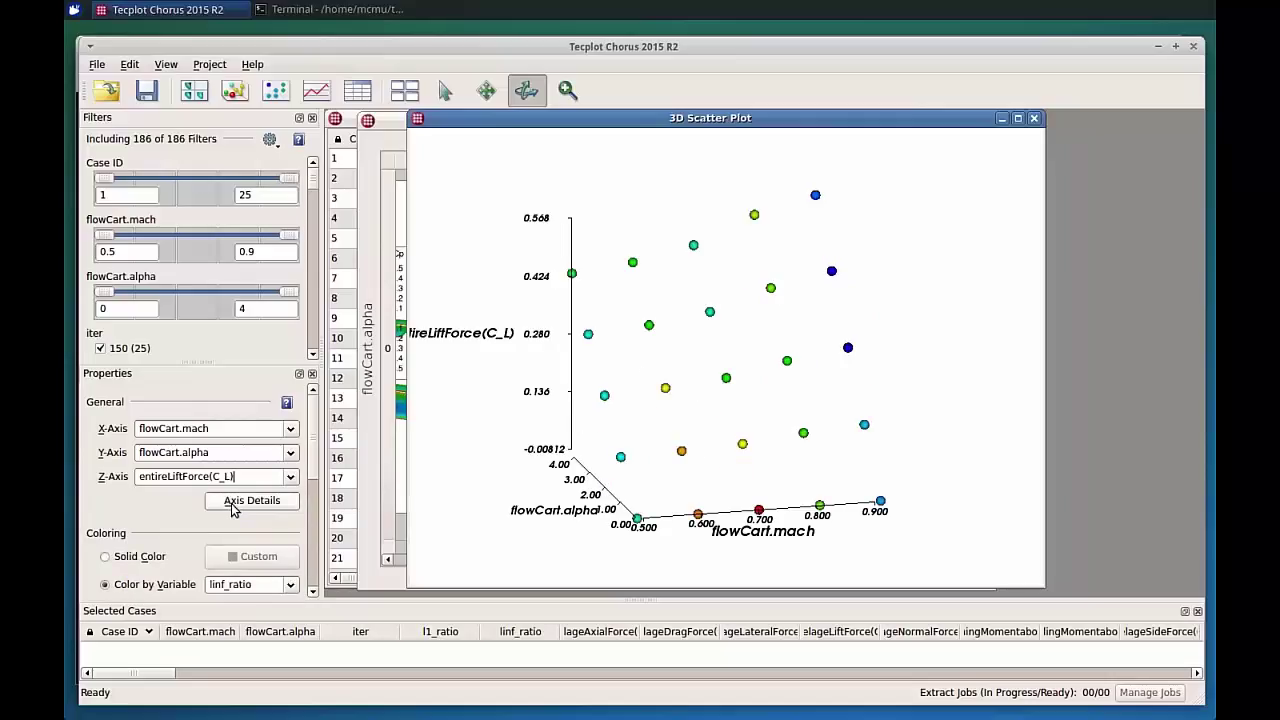
scroll(310, 466, down, 1)
scroll(310, 466, down, 5)
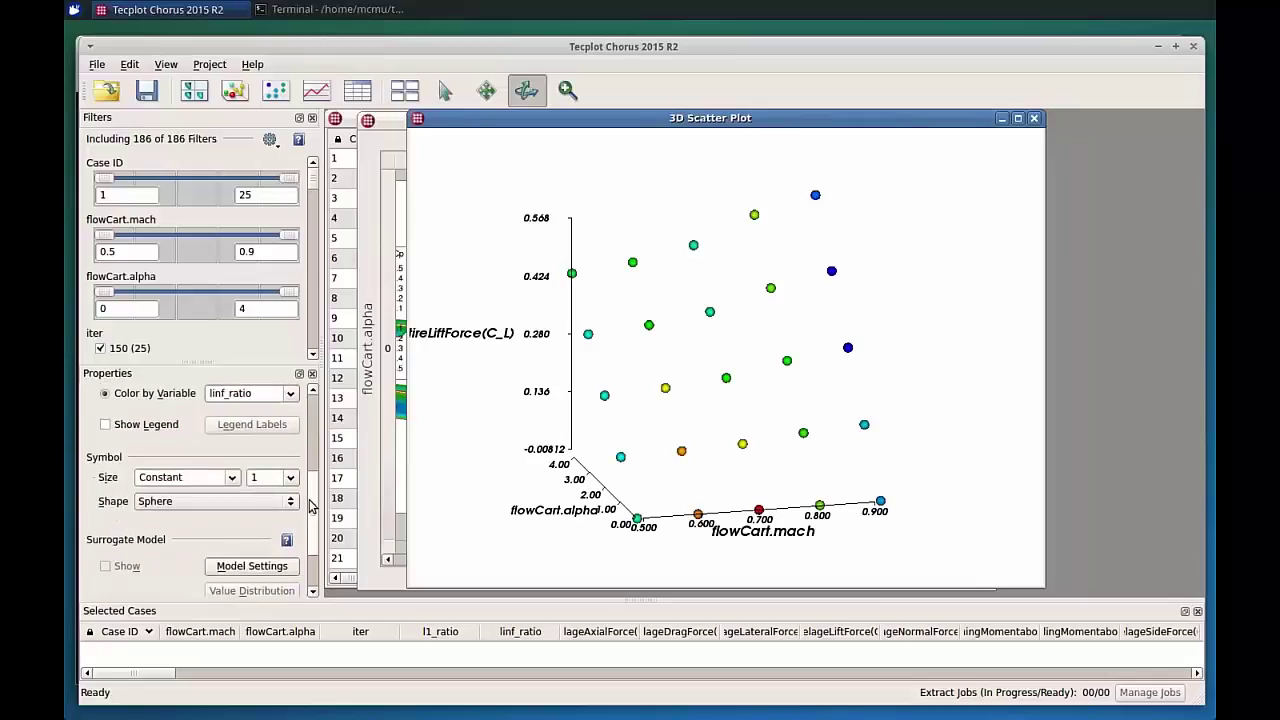
Set up a Kriging surrogate model using flowCart.alpha and flowCart.mach as inputs
click(240, 568)
click(520, 278)
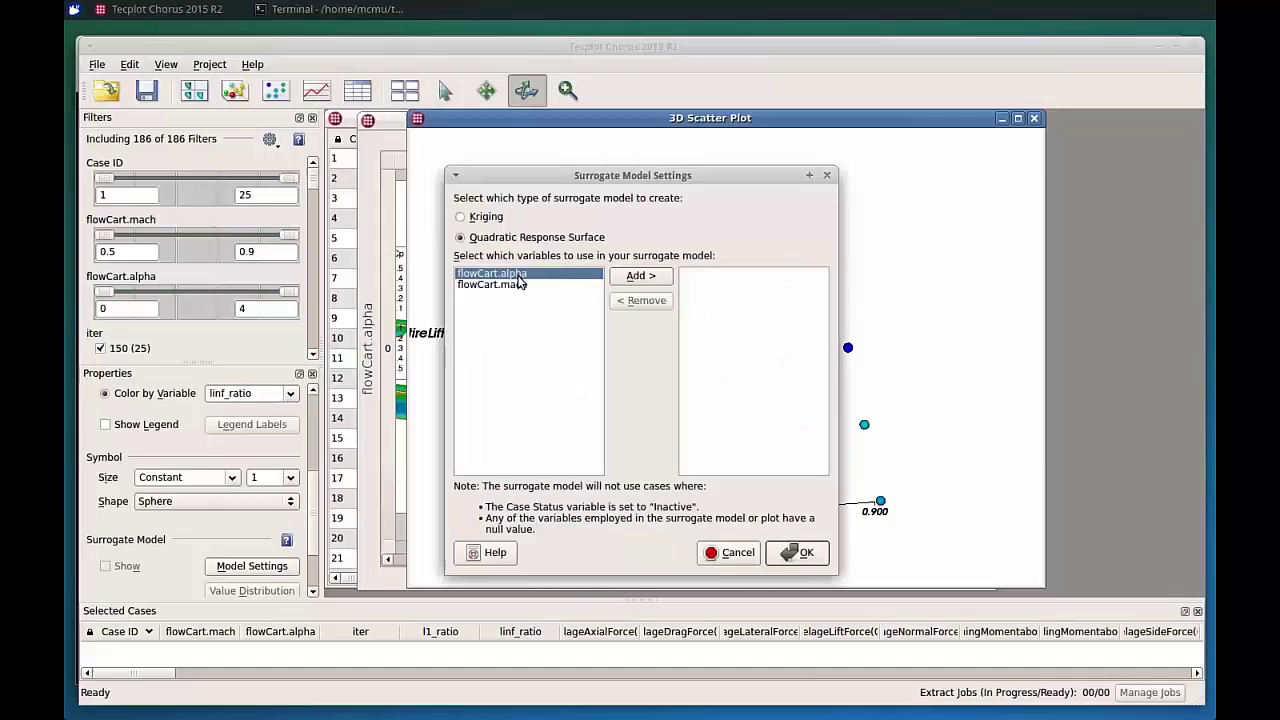
click(643, 276)
click(523, 278)
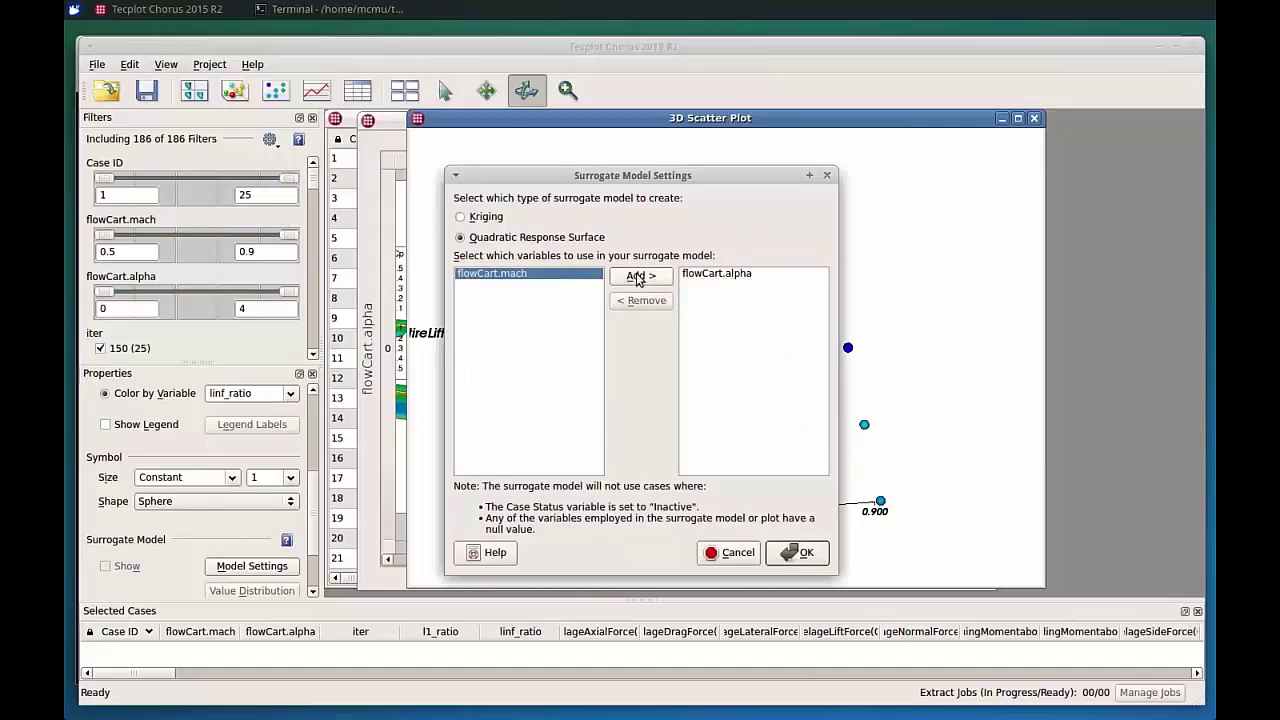
click(640, 276)
click(461, 219)
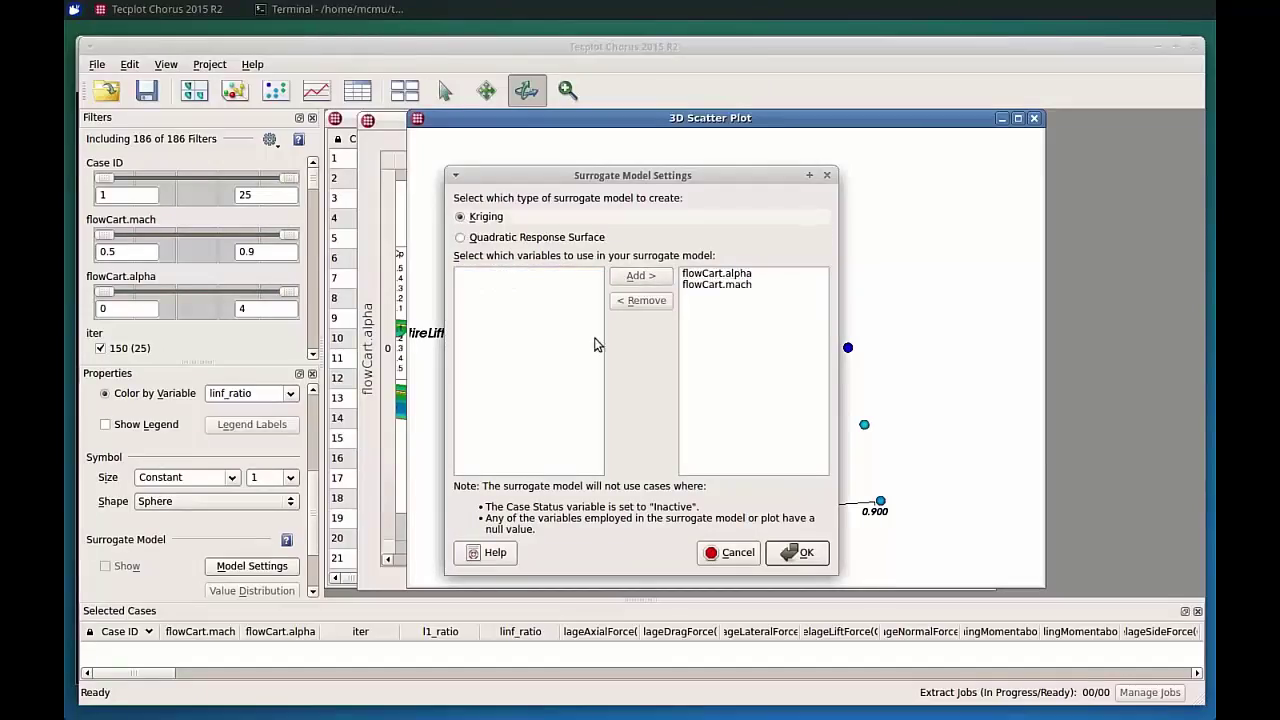
click(806, 553)
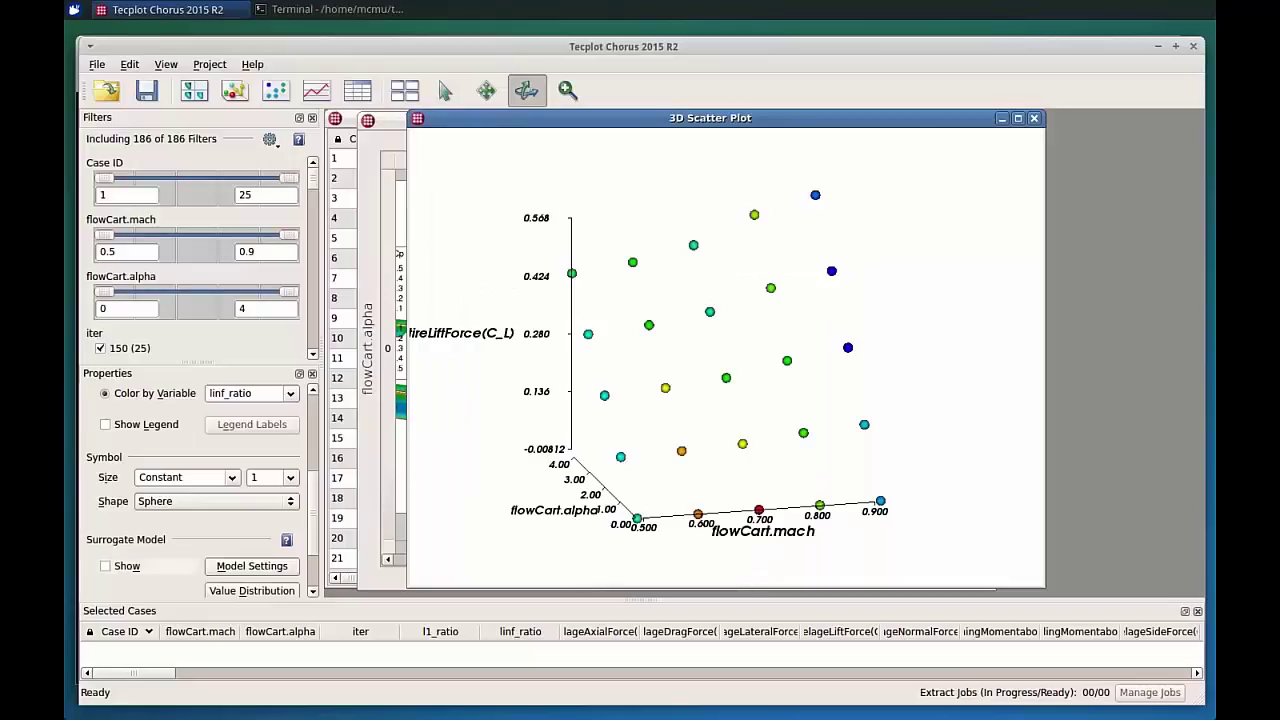
Show the surrogate surface on the lift scatter plot, rotate it, and start a line plot
click(105, 566)
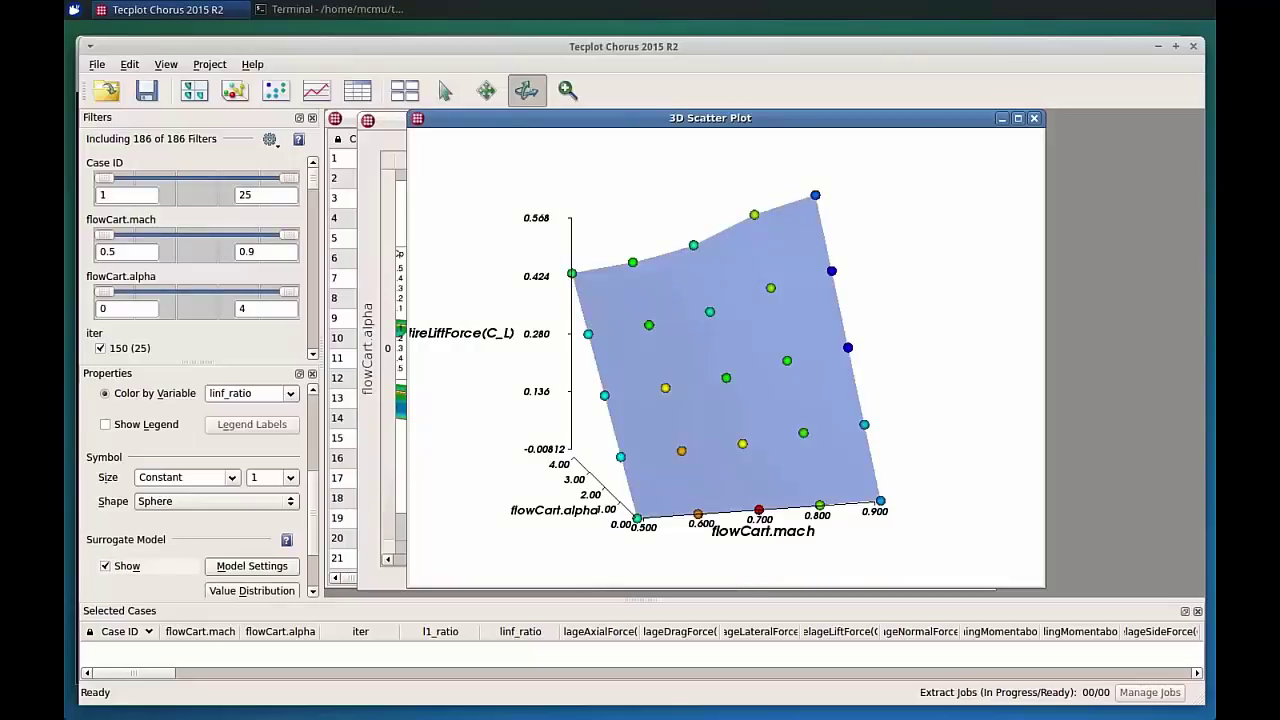
drag(646, 404, 712, 402)
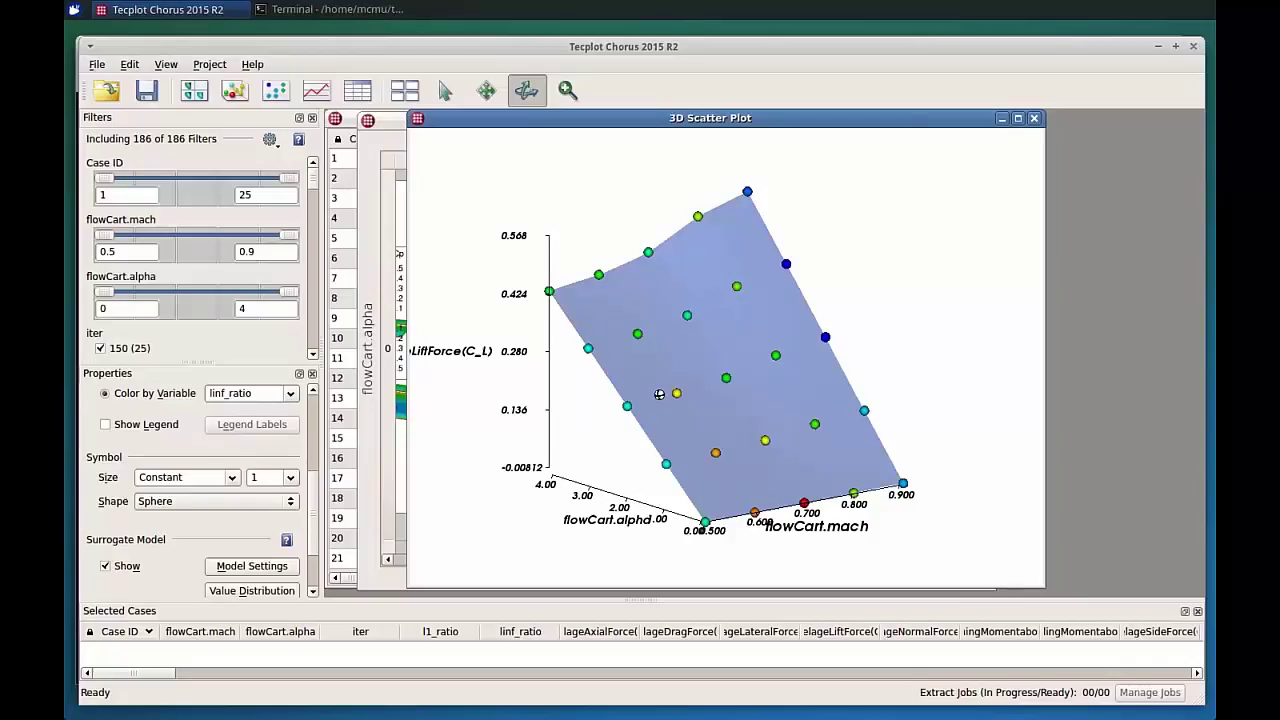
click(316, 90)
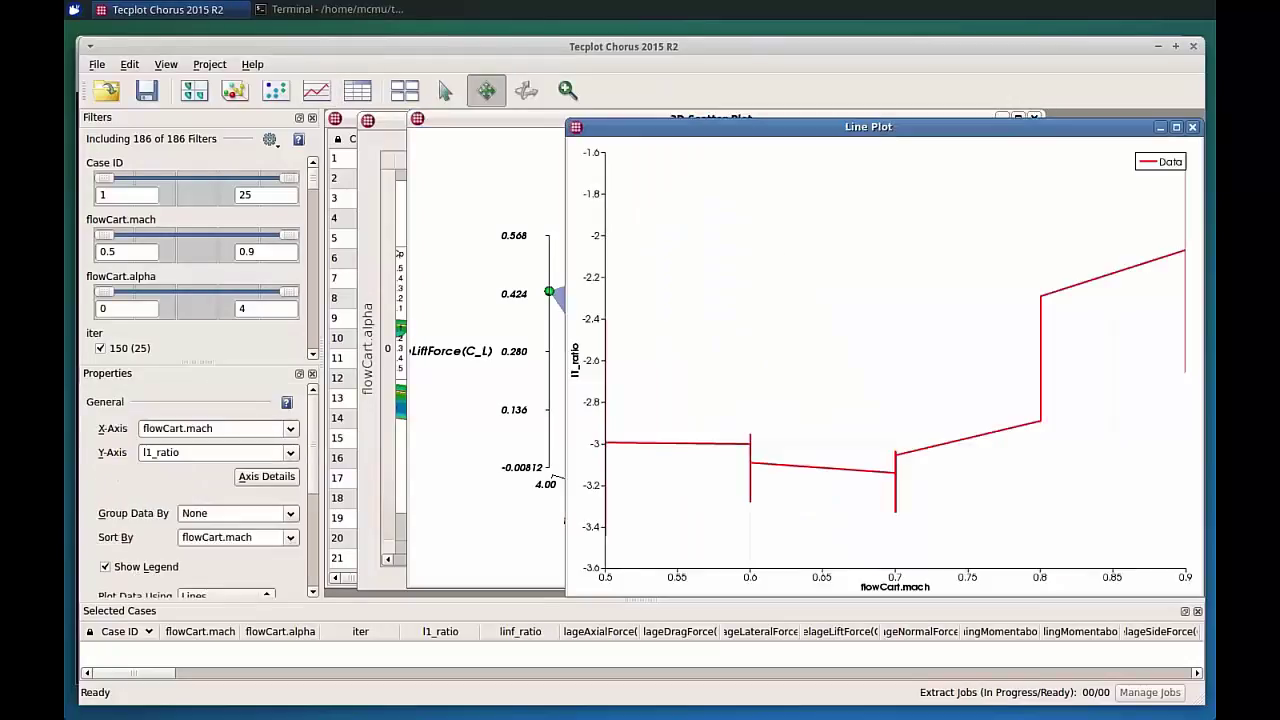
Plot entireLiftForce(C_L) against flowCart.alpha, grouped by flowCart.mach into five lines (0.5–0.9)
drag(651, 126, 545, 121)
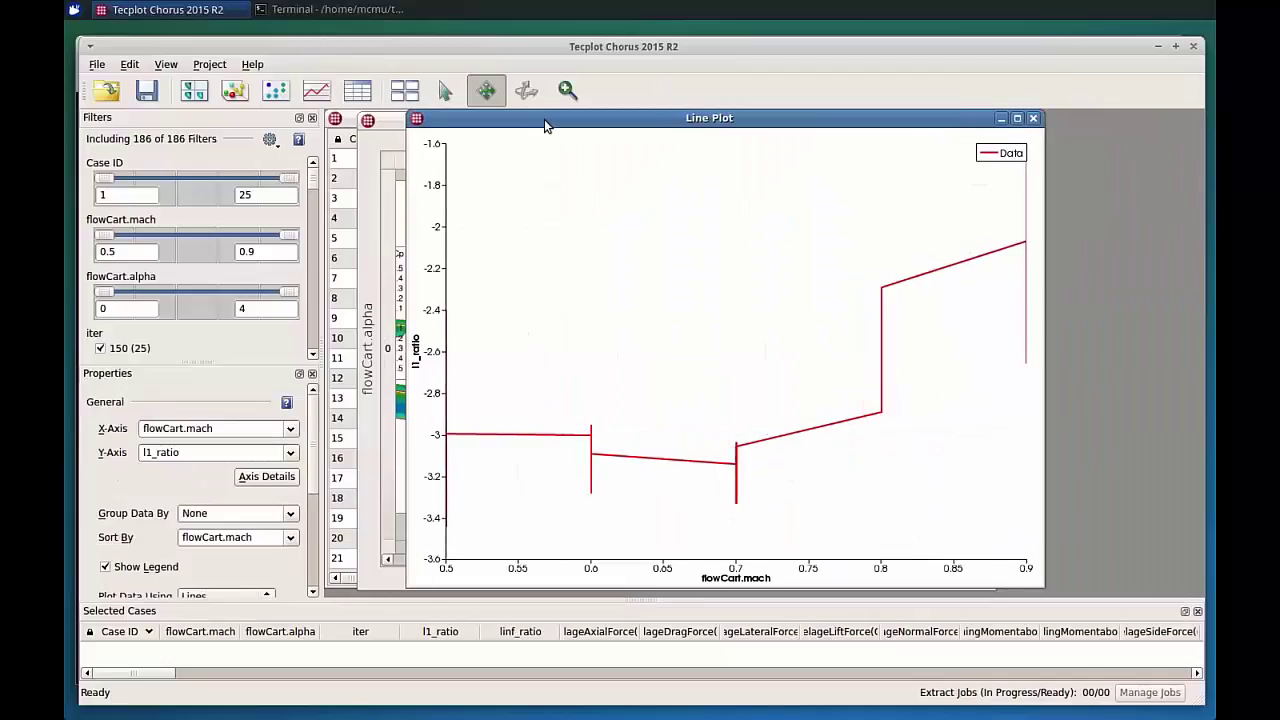
click(291, 430)
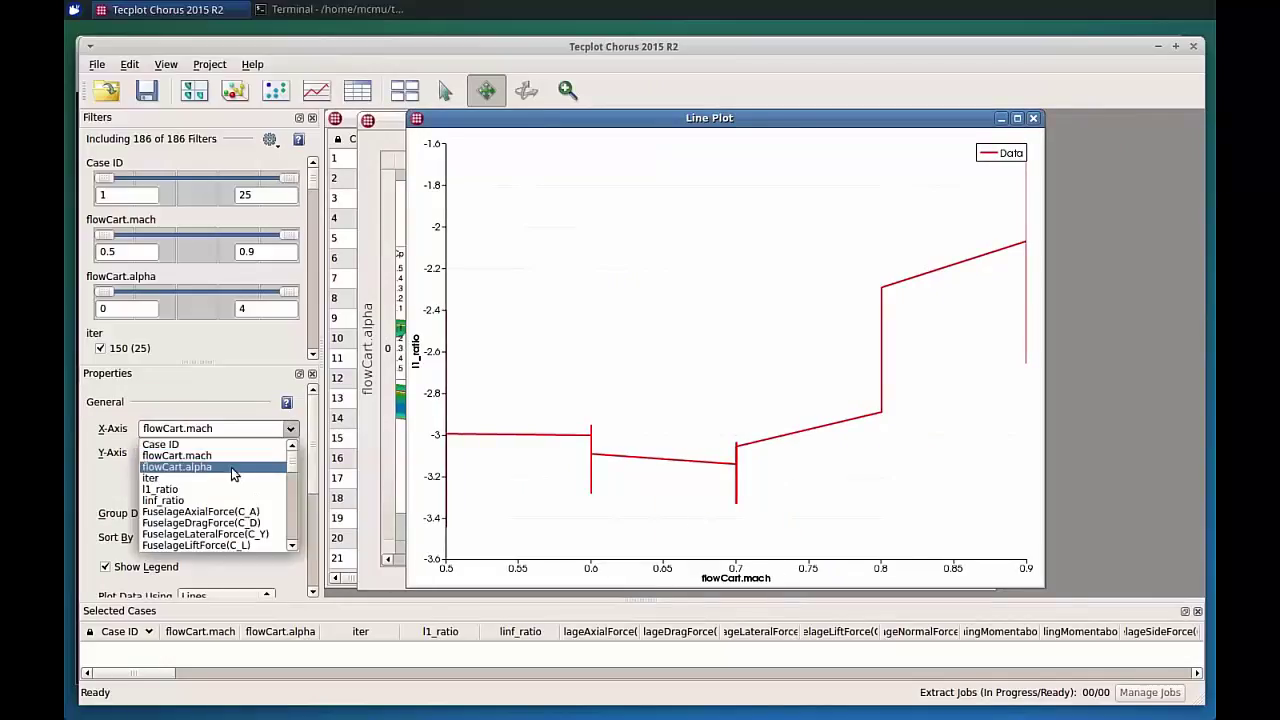
click(231, 467)
click(291, 453)
scroll(213, 518, down, 8)
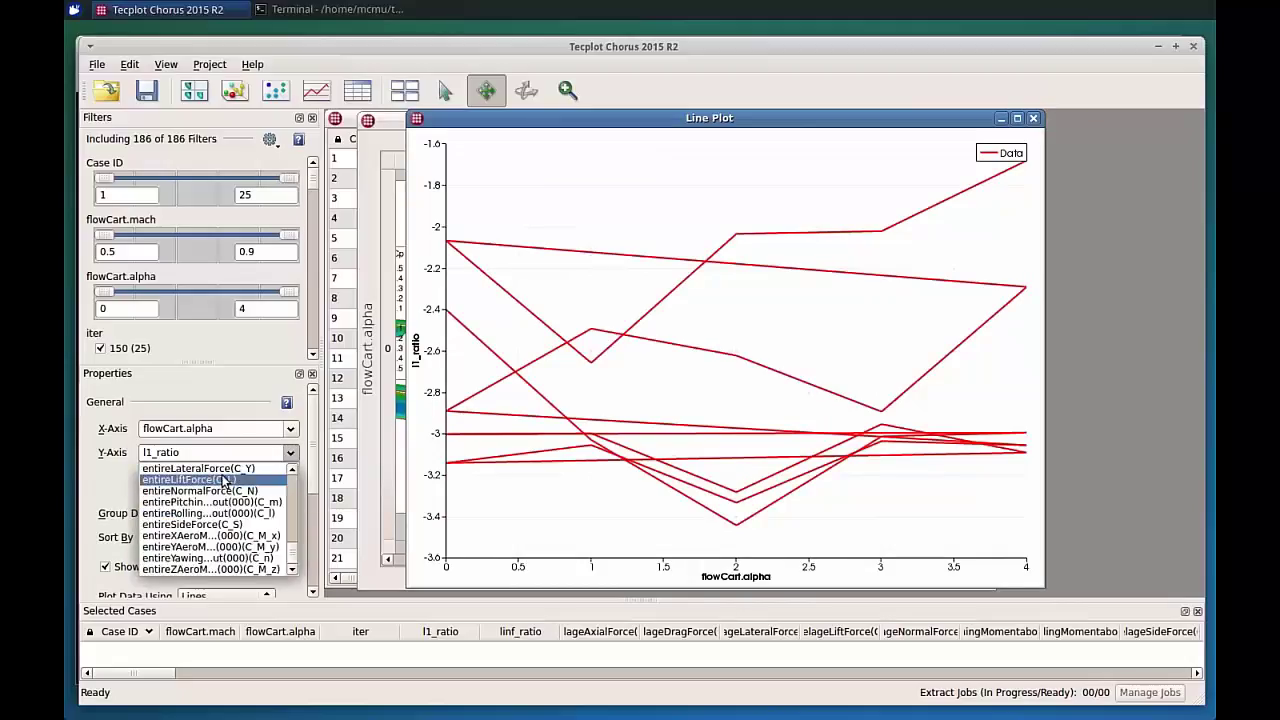
click(224, 481)
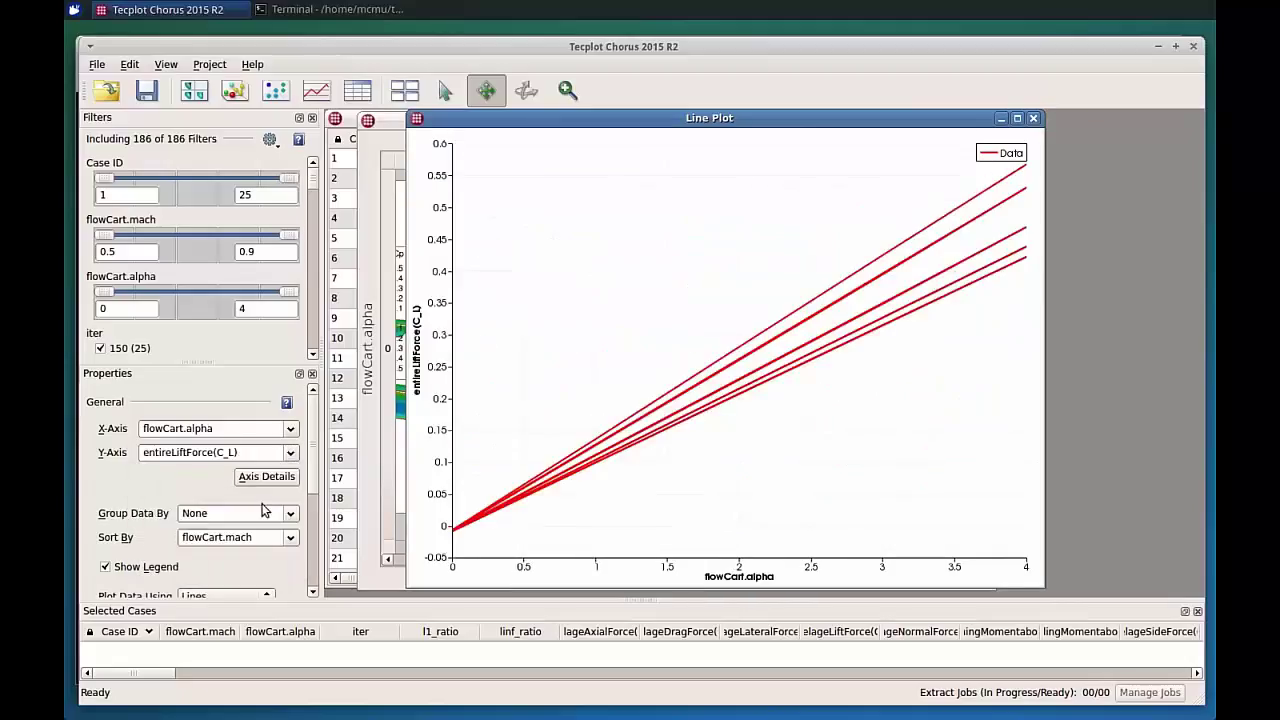
click(291, 513)
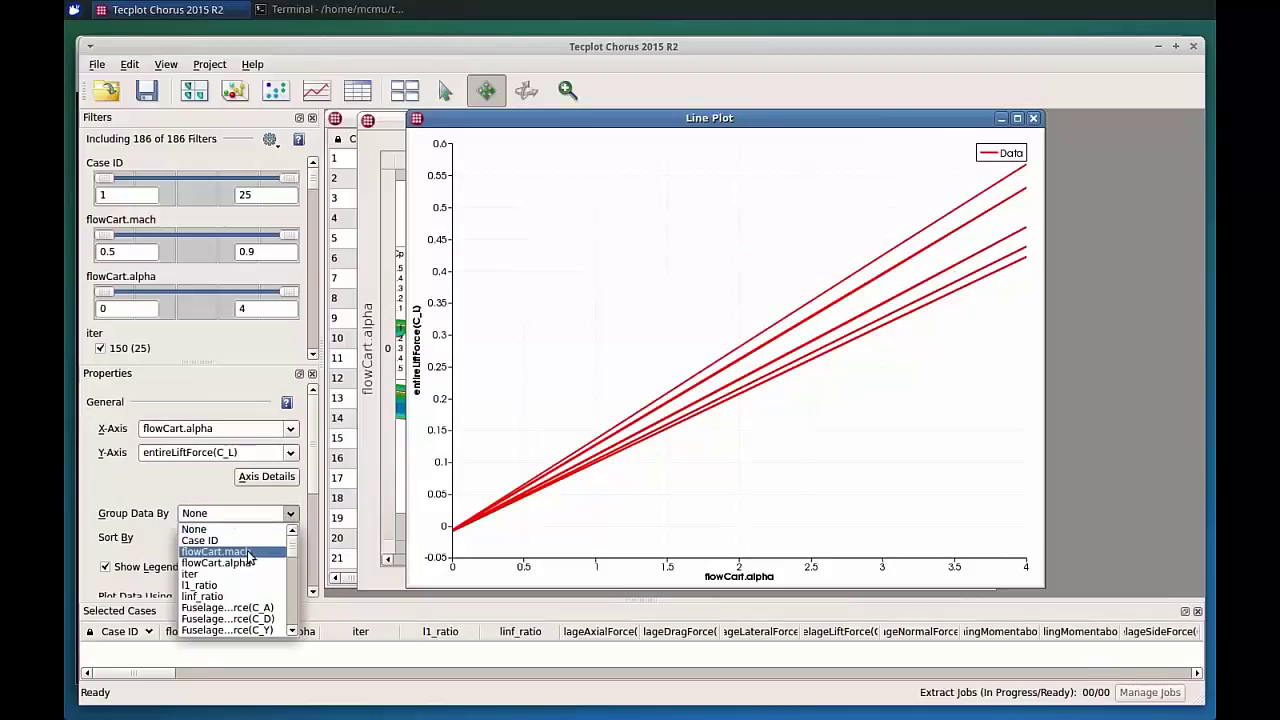
key(Escape)
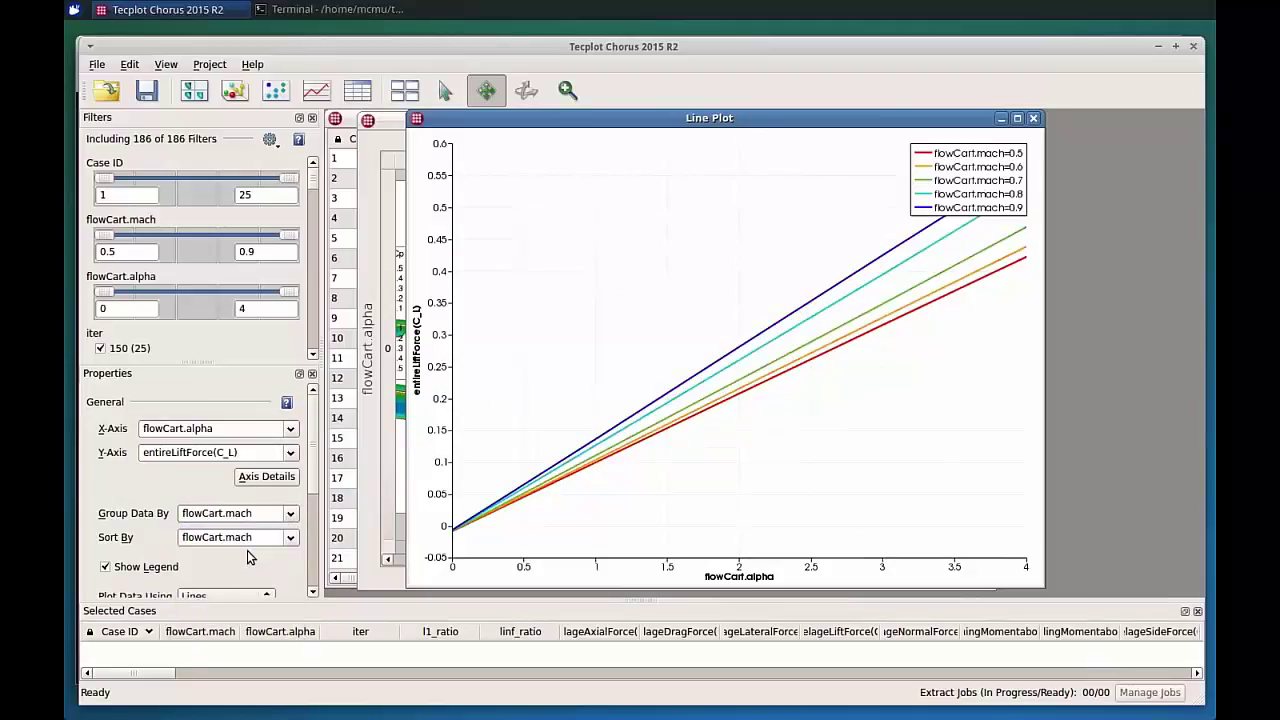